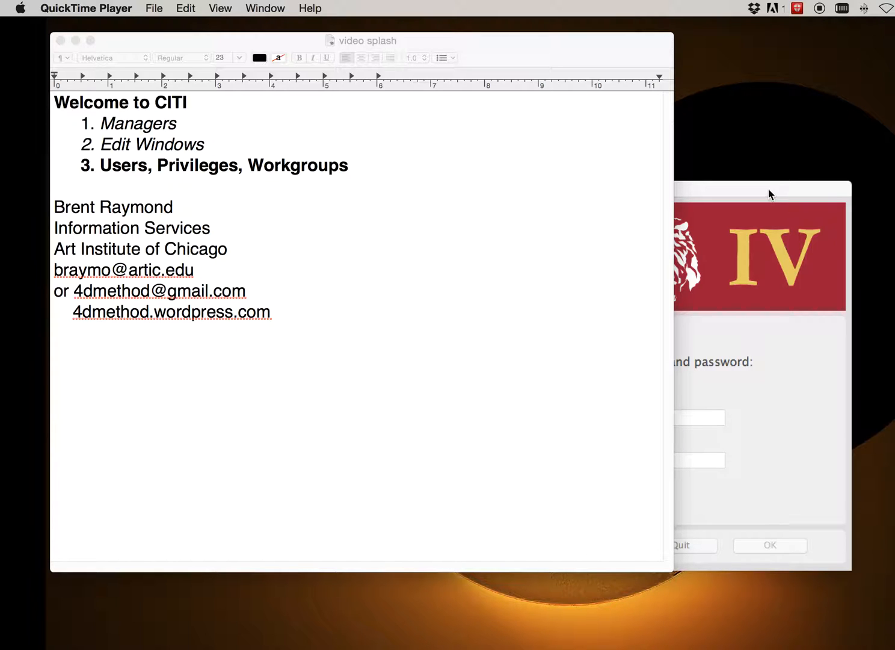
# Bring the CITI login window into full view and log in by entering the account password
pyautogui.moveTo(767, 189); pyautogui.dragTo(576, 98)
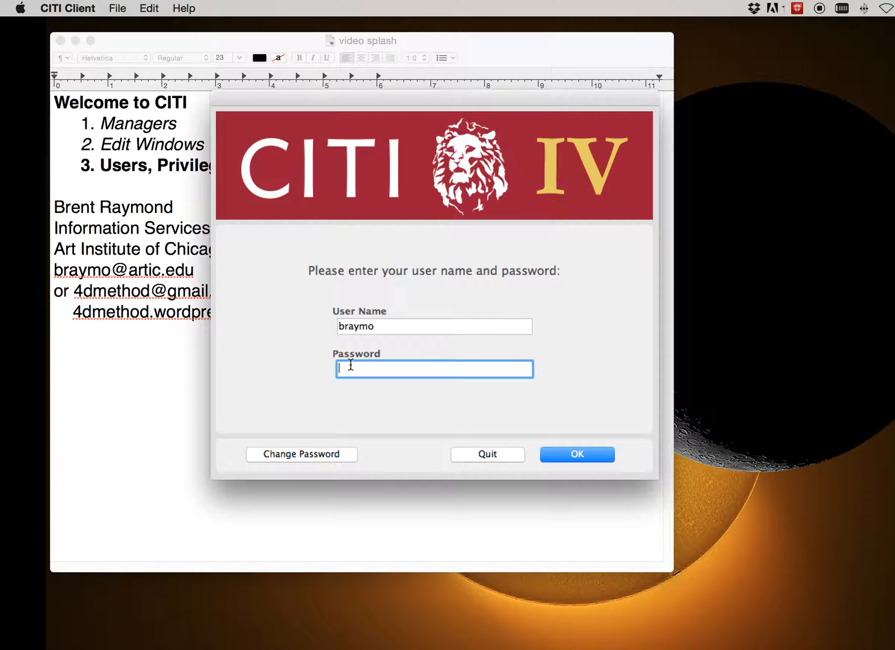
pyautogui.write('•••••••')
pyautogui.press('Return')
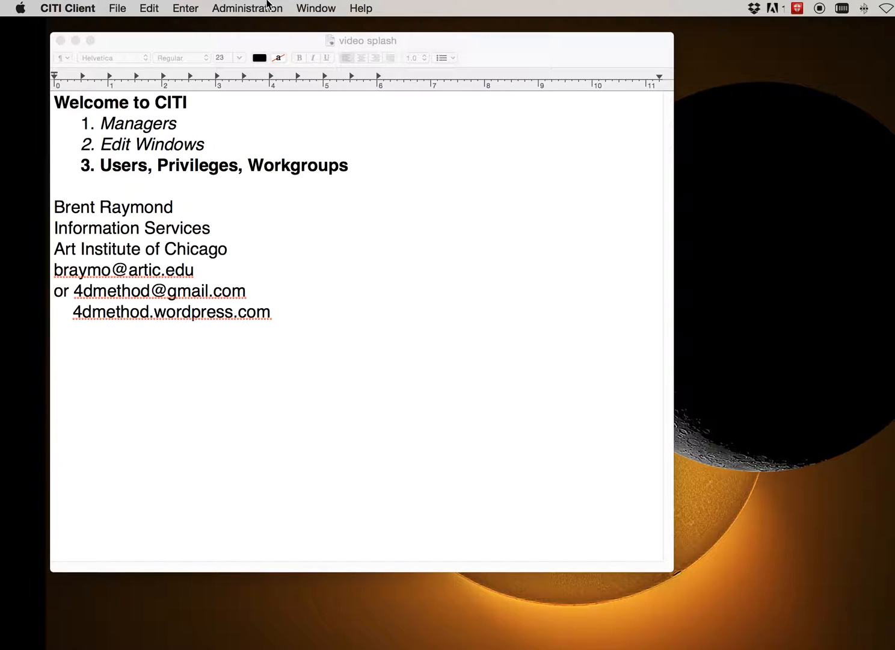
# Open the User & Staff Manager and view the available options for privilege groups
pyautogui.click(267, 6)
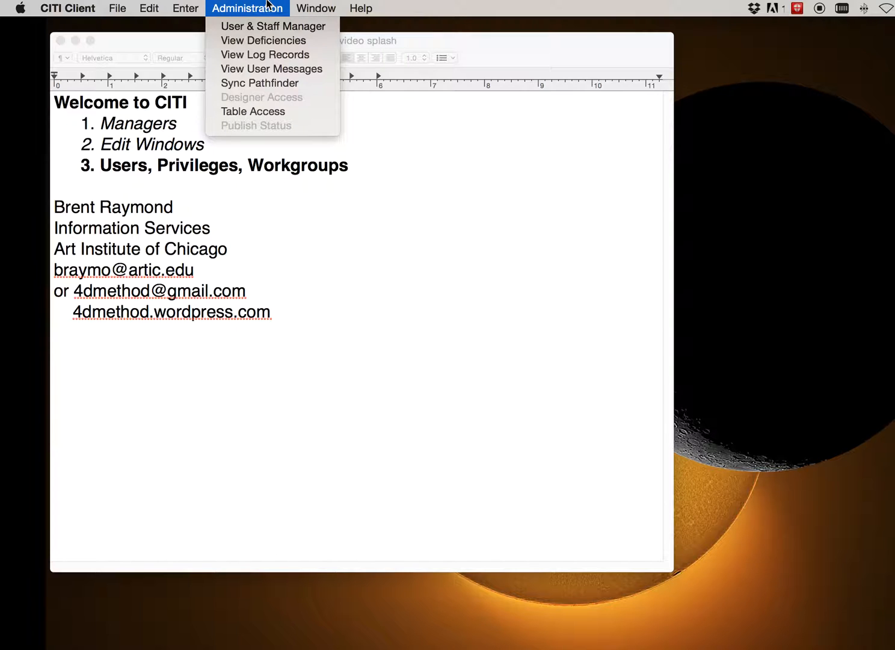
pyautogui.click(326, 26)
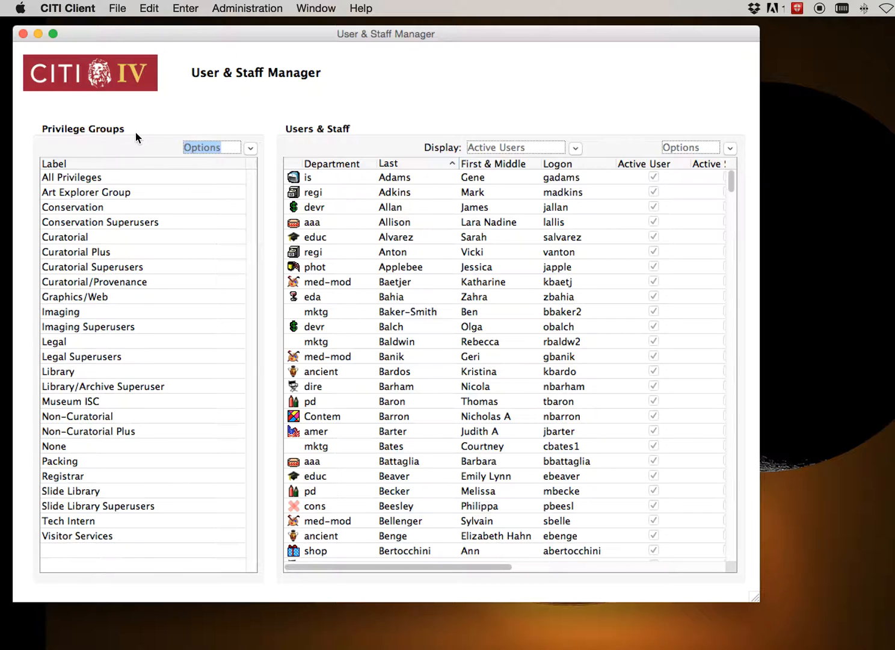
pyautogui.click(253, 150)
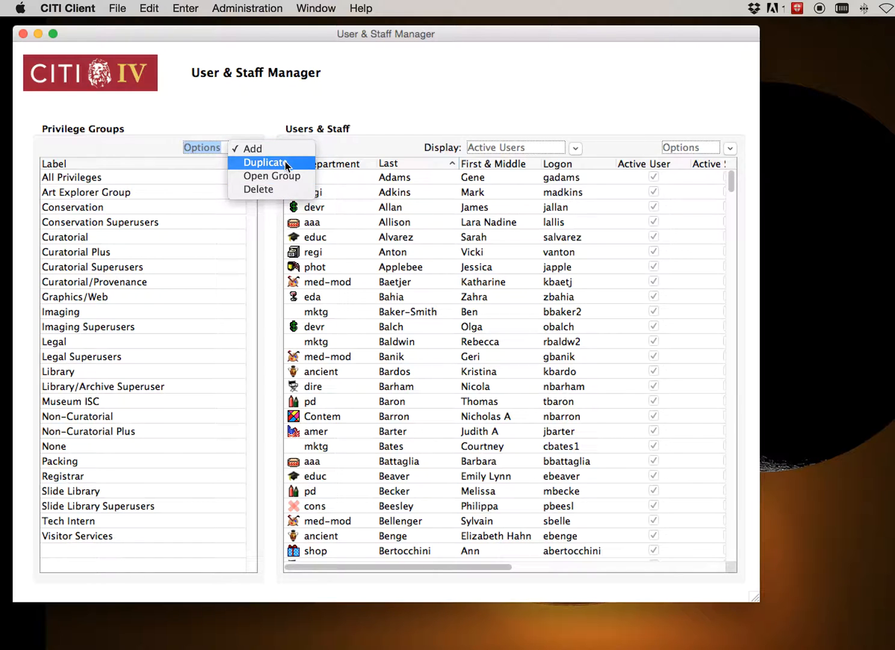
pyautogui.click(444, 111)
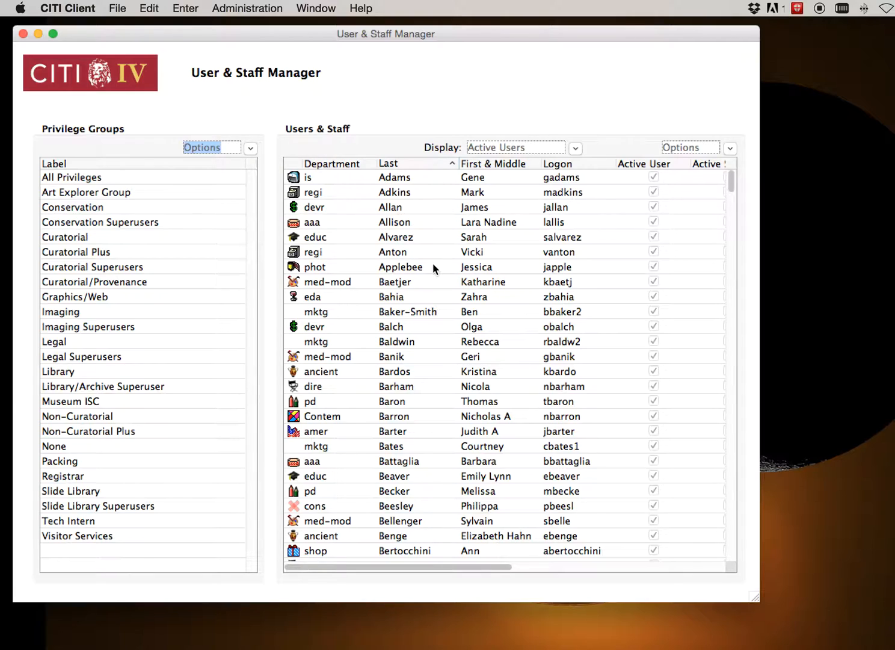
# Browse the active users list and enlarge the manager window to examine the privilege group, last logon and email columns
pyautogui.scroll(-15, 433, 264)
pyautogui.scroll(-15, 432, 263)
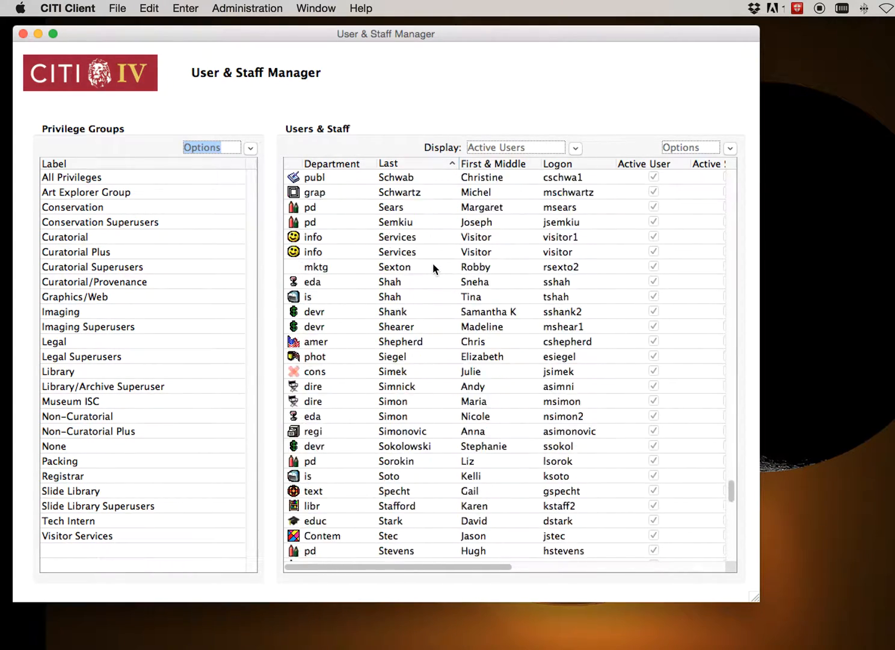
pyautogui.moveTo(755, 595); pyautogui.dragTo(894, 645)
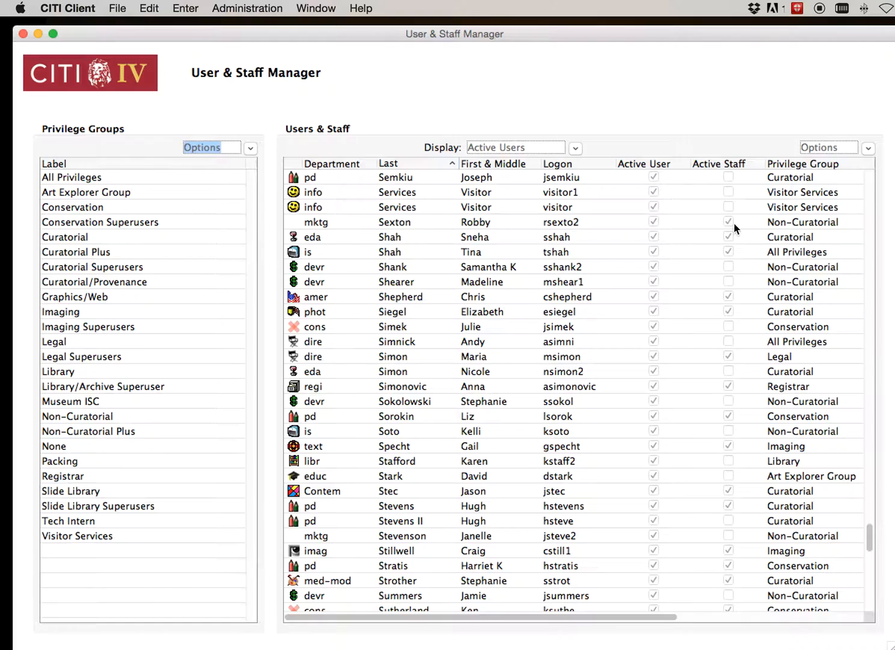
pyautogui.hscroll(5, 733, 223)
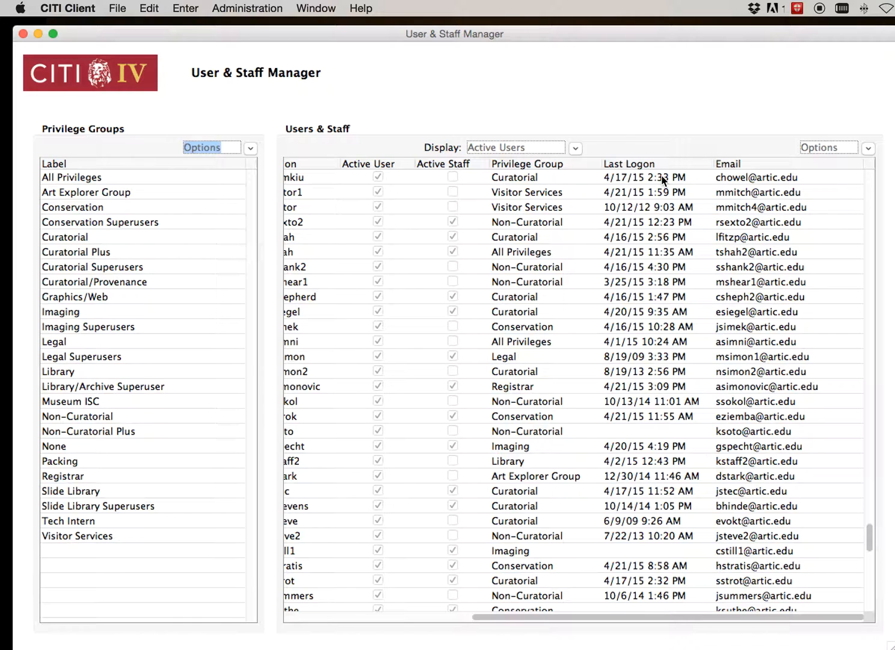
pyautogui.hscroll(-5, 774, 176)
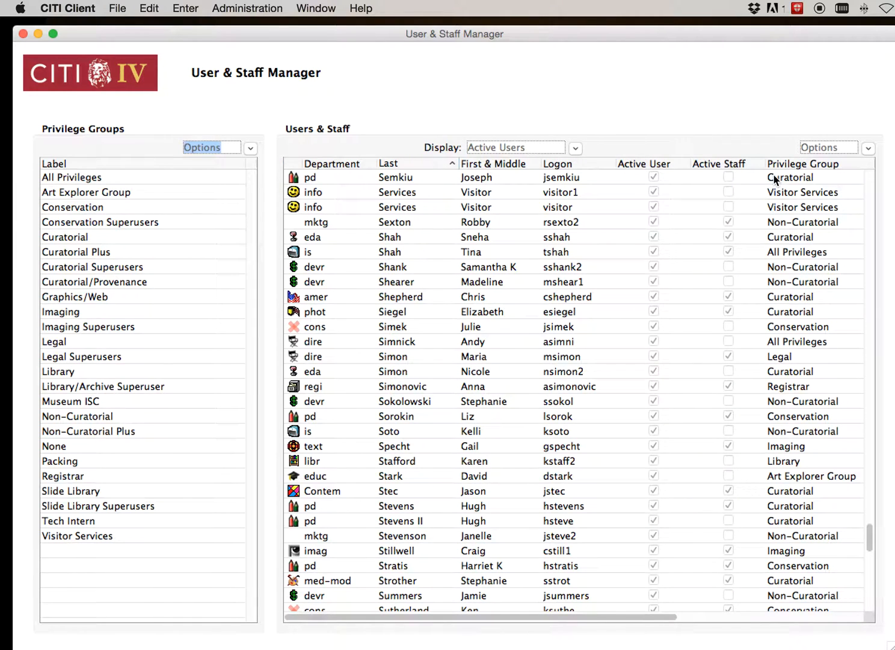
# Open the All Privileges group record, and collapse and re-expand its Administration, Objects and Images sections
pyautogui.doubleClick(83, 178)
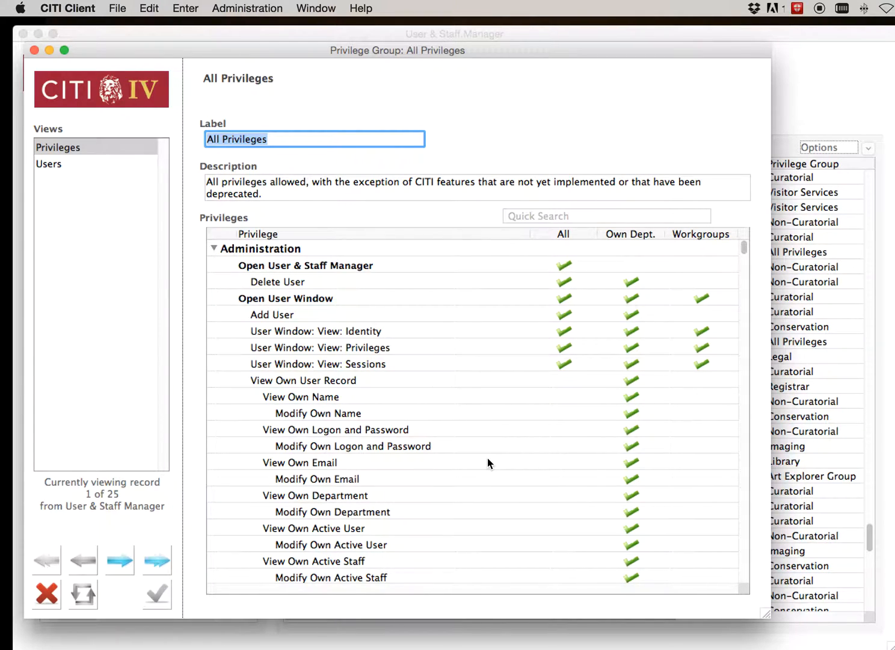
pyautogui.click(214, 249)
pyautogui.click(214, 265)
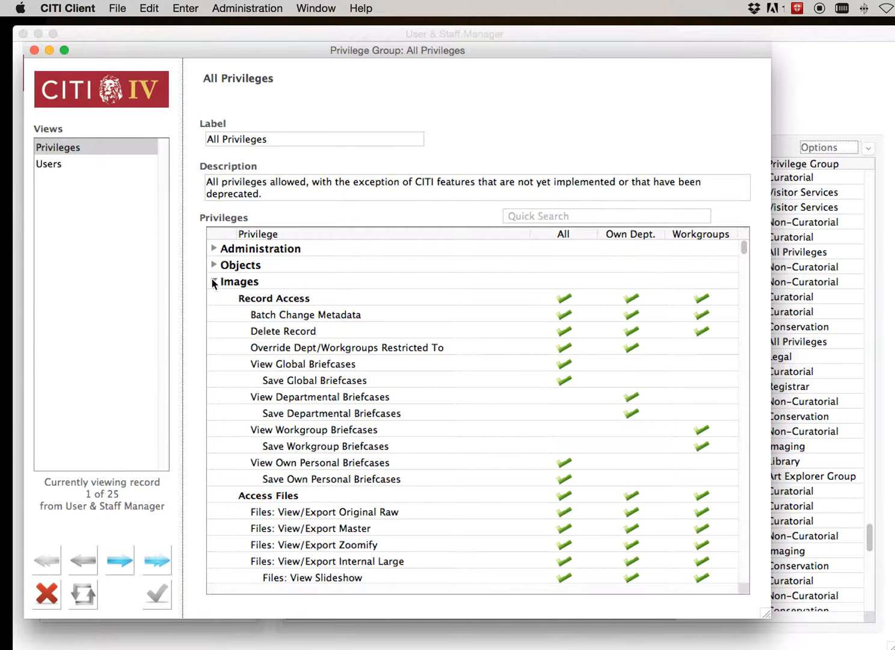
pyautogui.click(213, 282)
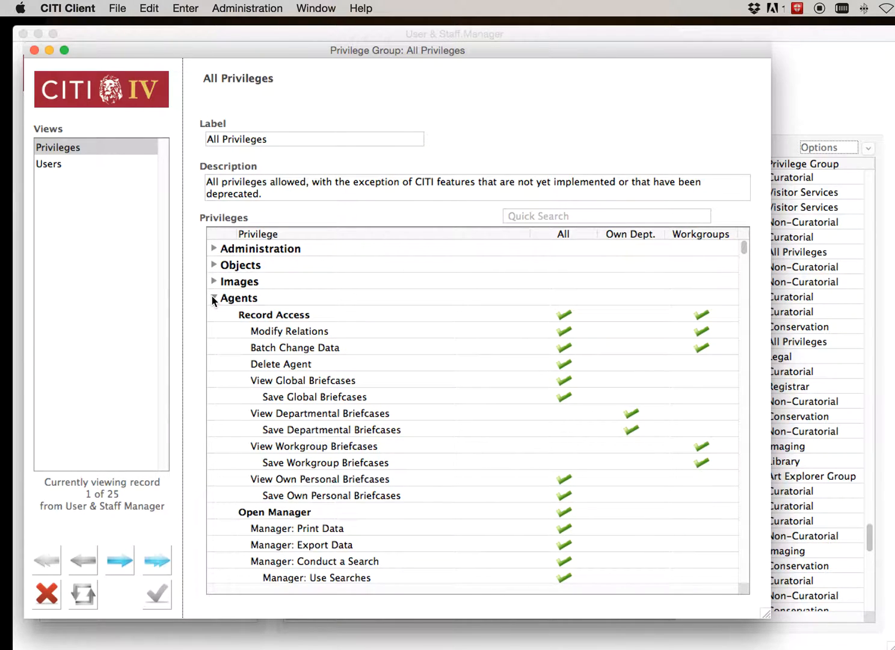
pyautogui.click(214, 281)
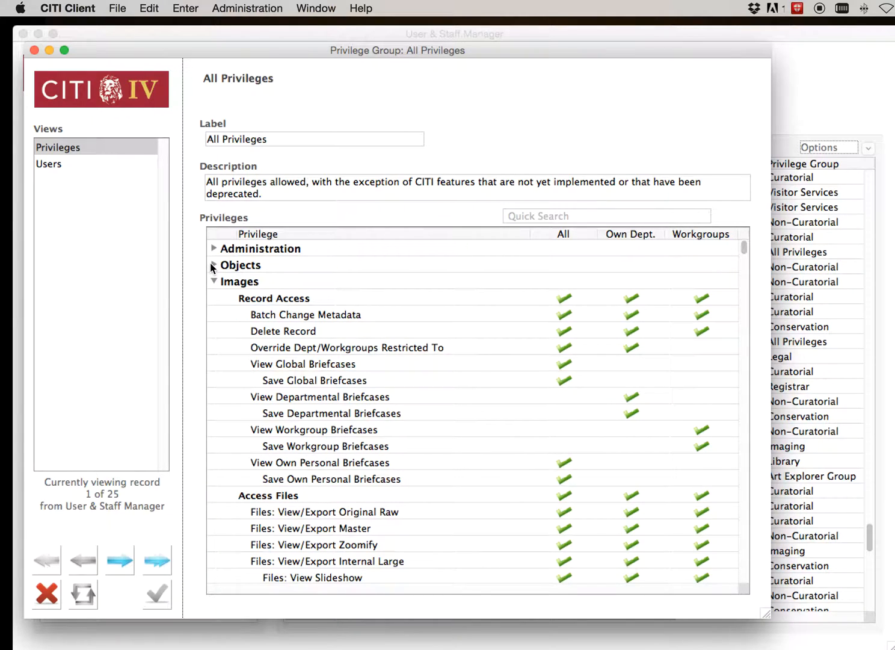
pyautogui.click(212, 264)
pyautogui.click(212, 248)
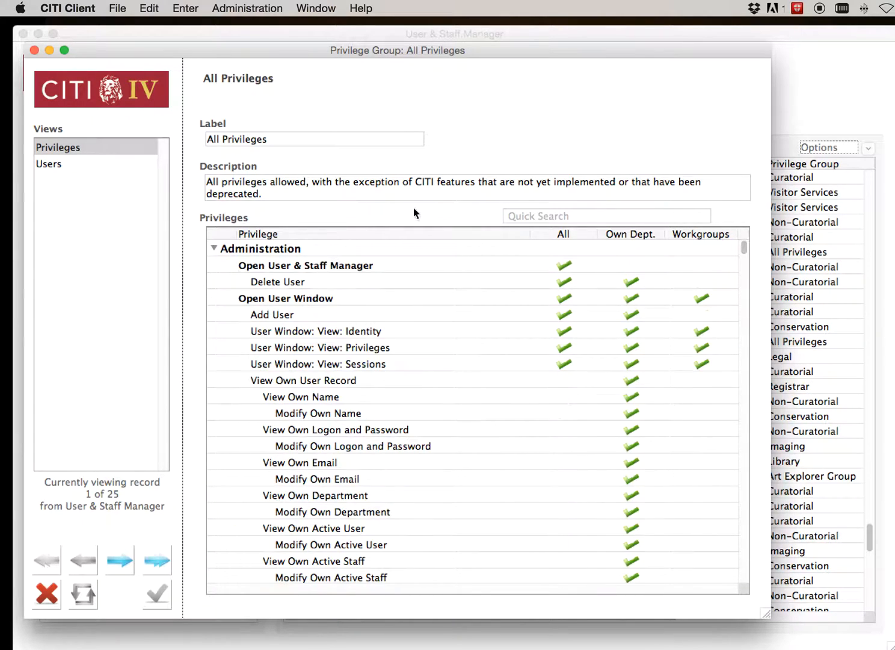
# Filter the group's privileges by "batch change" and clear the search
pyautogui.click(565, 211)
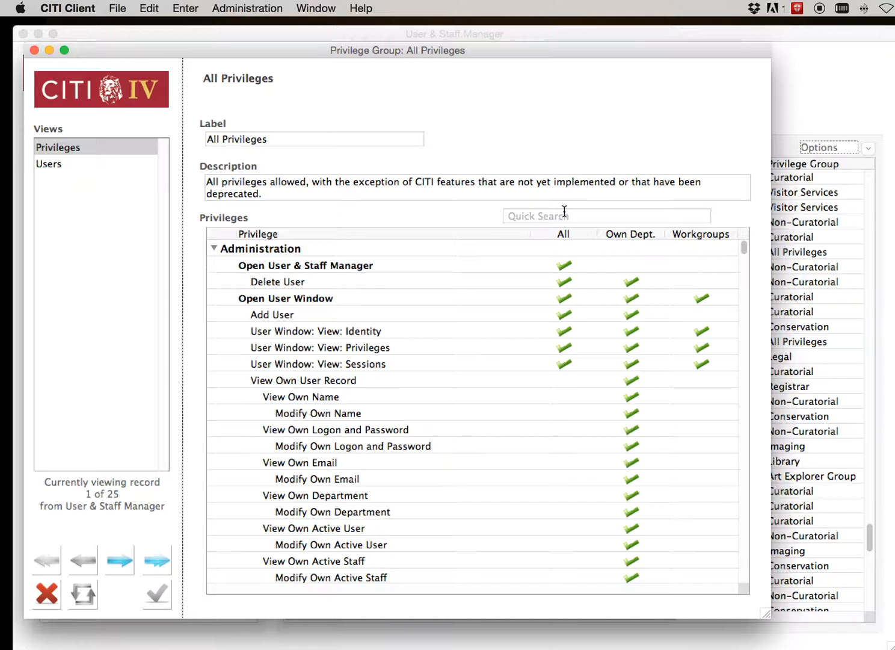
pyautogui.write('bat')
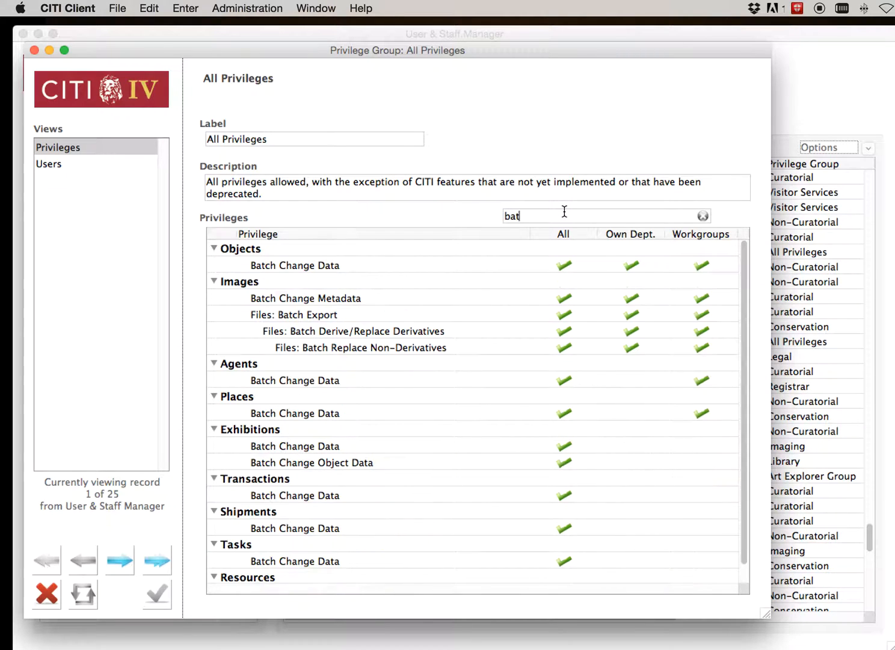
pyautogui.write('ch ch')
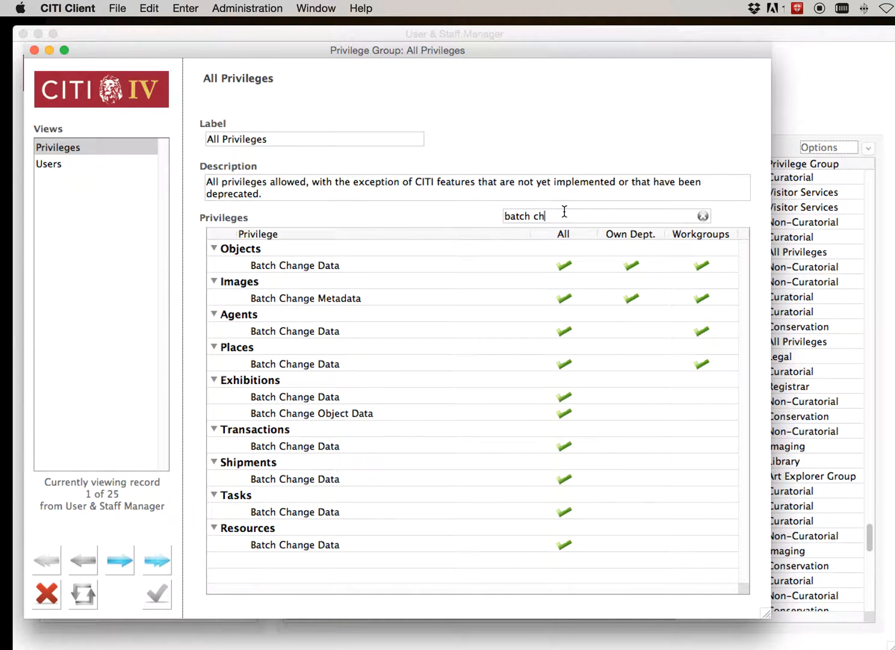
pyautogui.write('ange')
pyautogui.click(701, 215)
# Deny and re-allow the Modify Own Active User privilege for the own department
pyautogui.scroll(-5, 383, 375)
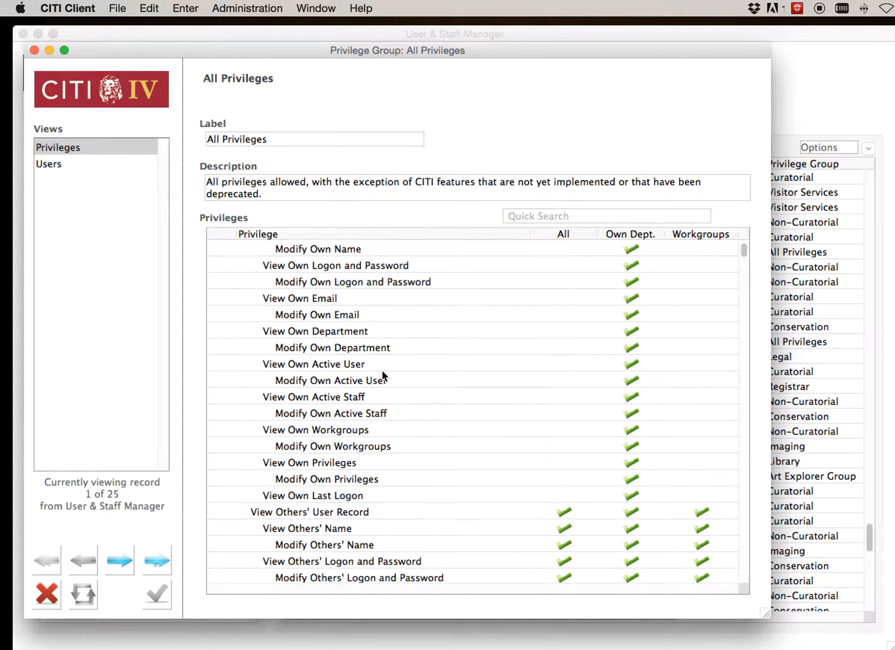
pyautogui.click(632, 382)
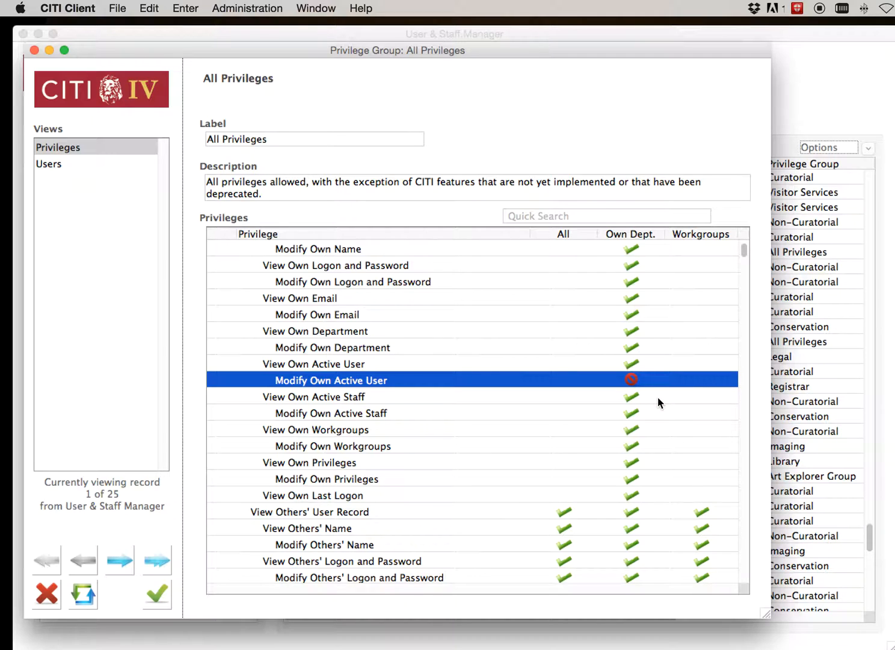
pyautogui.click(627, 376)
# Go forward to the Conservation privilege group and review its allowed and denied privileges from Administration through Auxiliary
pyautogui.click(127, 554)
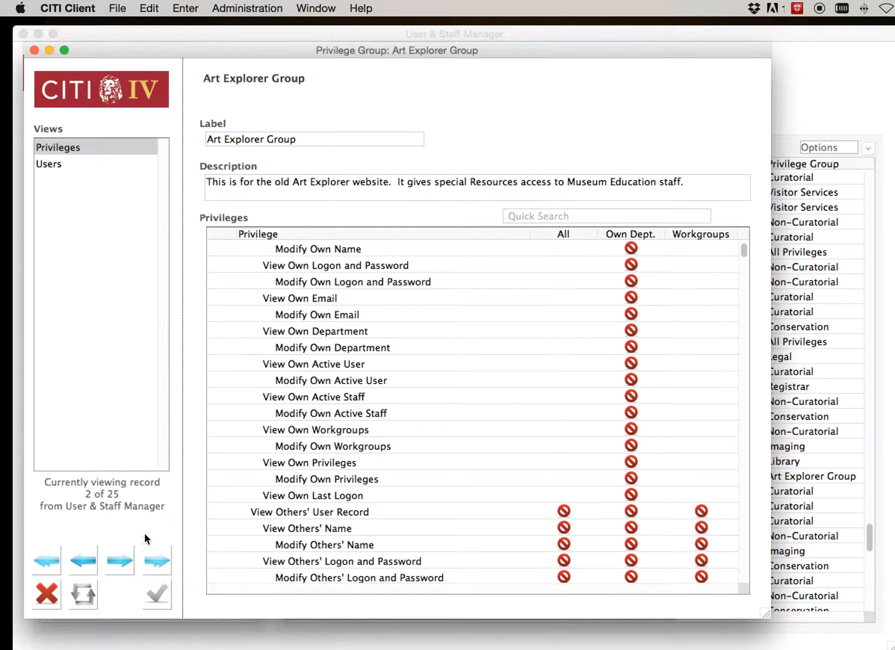
pyautogui.click(116, 557)
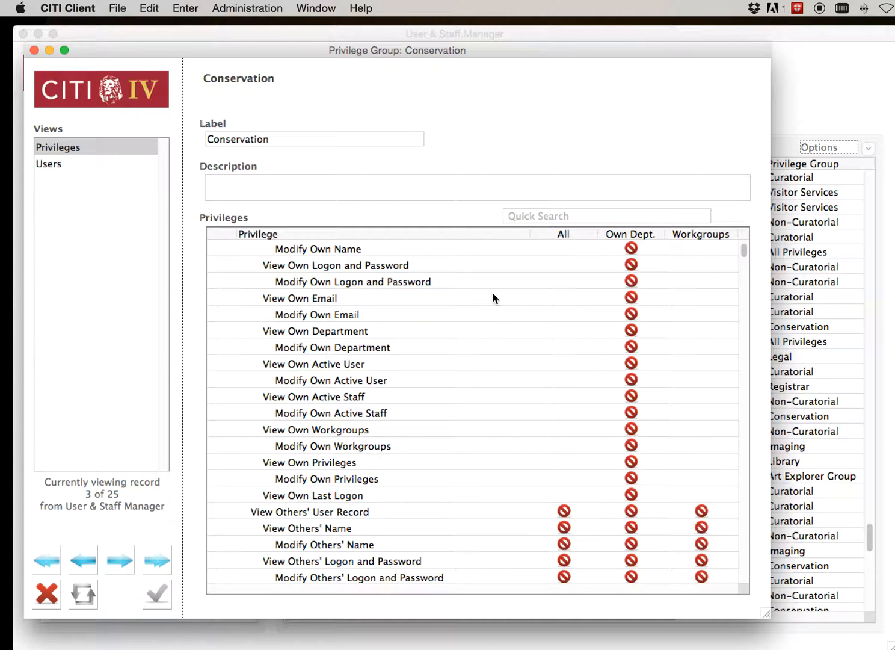
pyautogui.scroll(5, 493, 298)
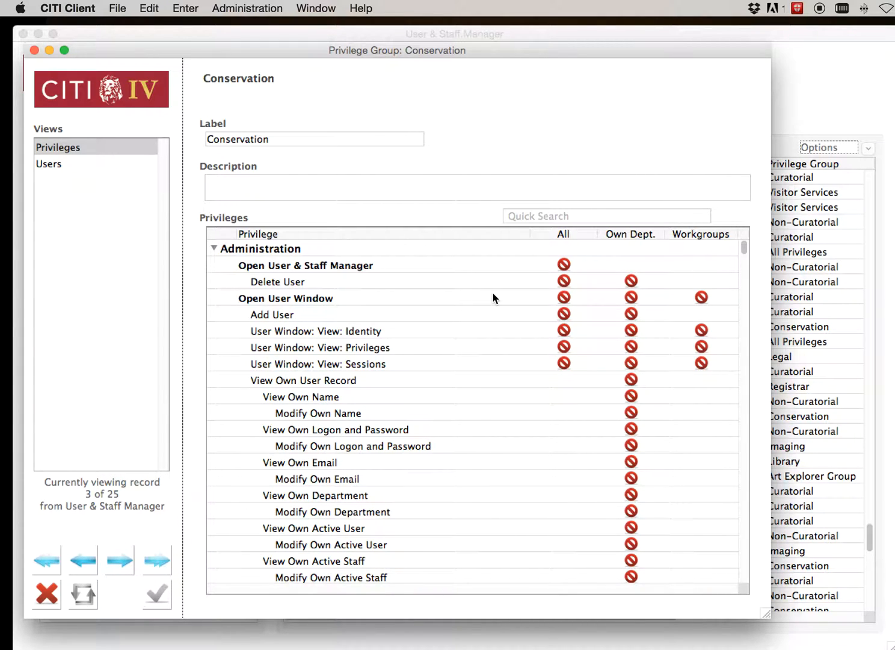
pyautogui.scroll(-1, 494, 298)
pyautogui.scroll(1, 493, 298)
pyautogui.scroll(-10, 493, 298)
pyautogui.scroll(10, 493, 298)
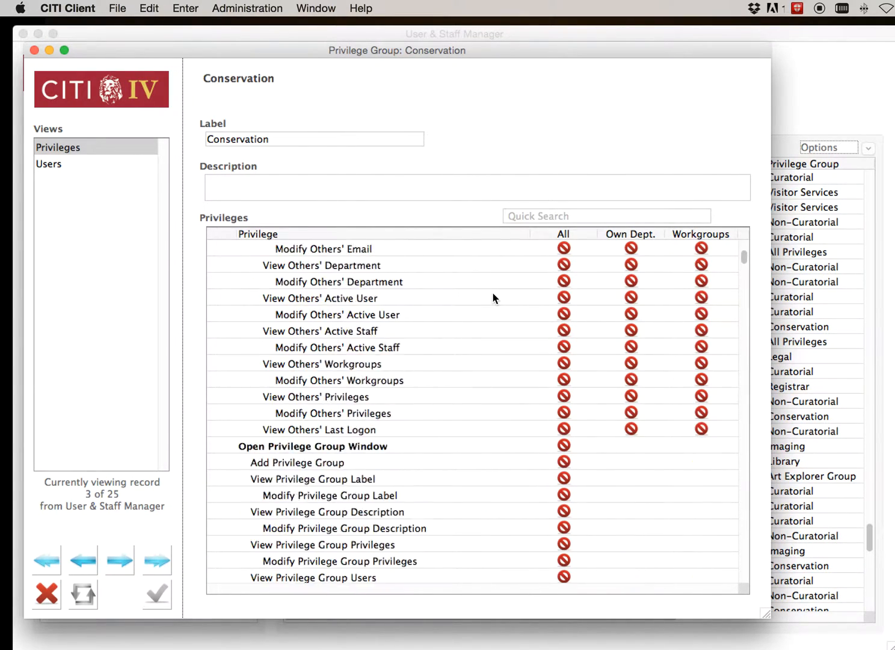
pyautogui.scroll(7, 493, 298)
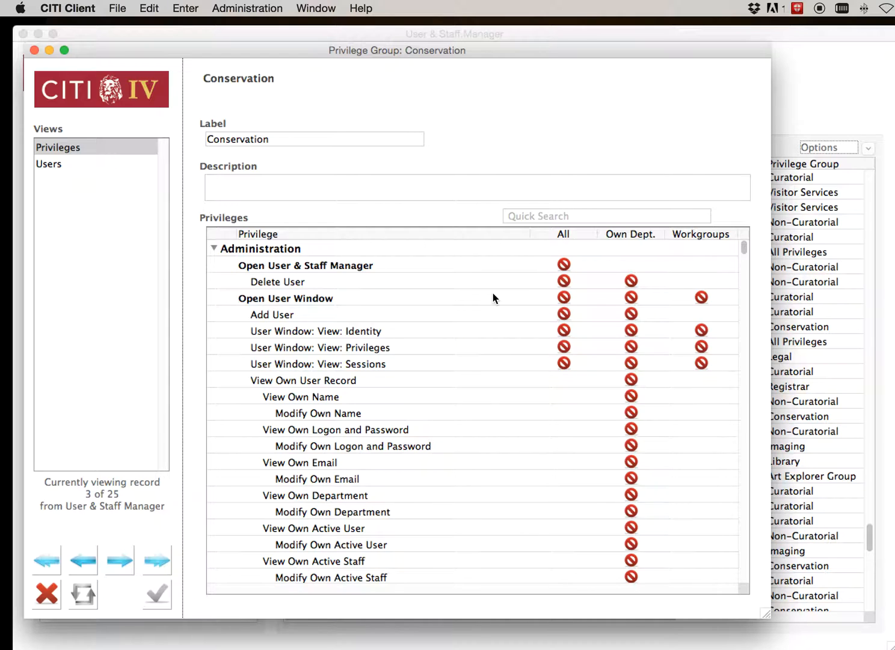
pyautogui.scroll(-20, 494, 299)
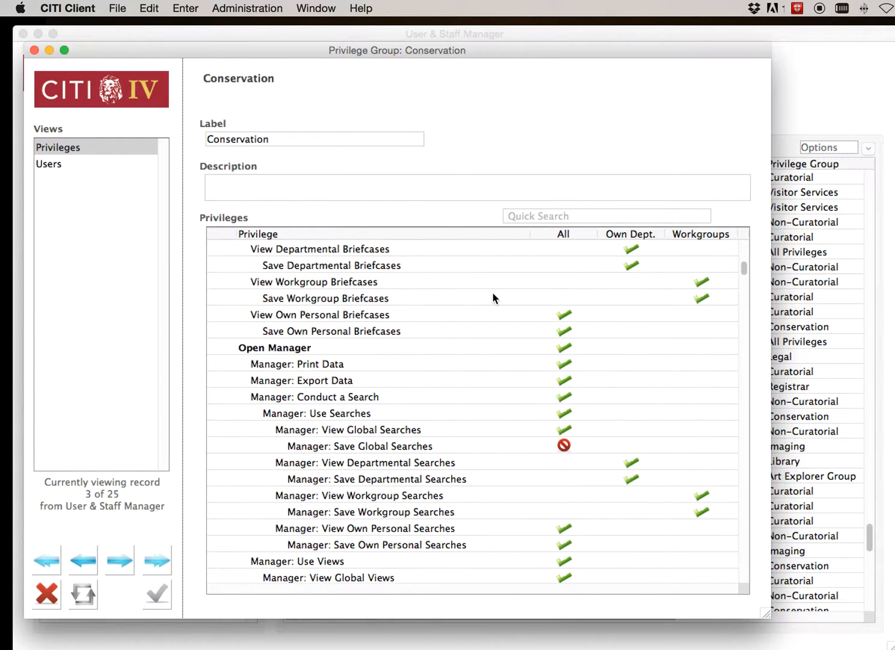
pyautogui.scroll(-15, 493, 299)
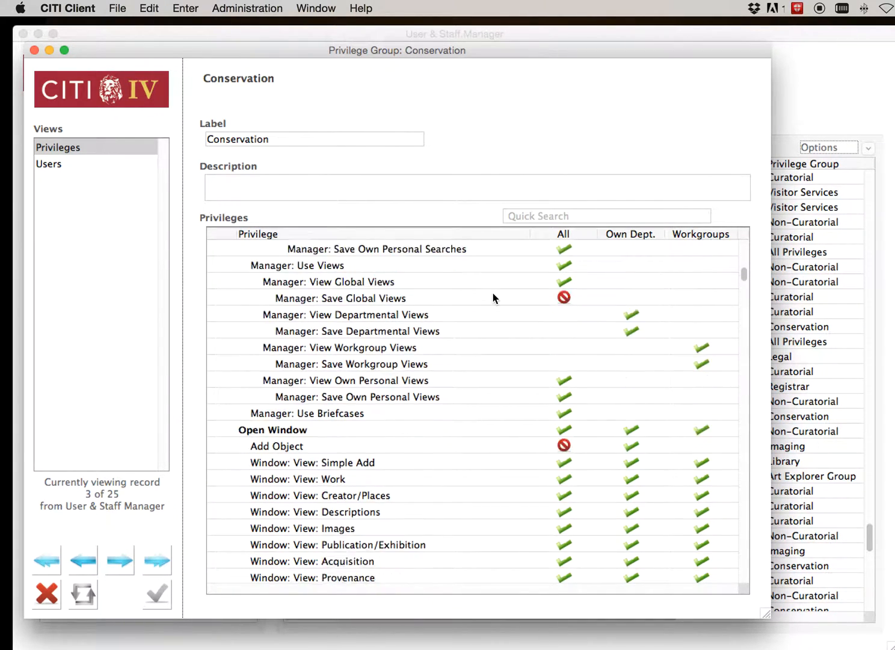
pyautogui.scroll(3, 493, 298)
pyautogui.scroll(-12, 493, 299)
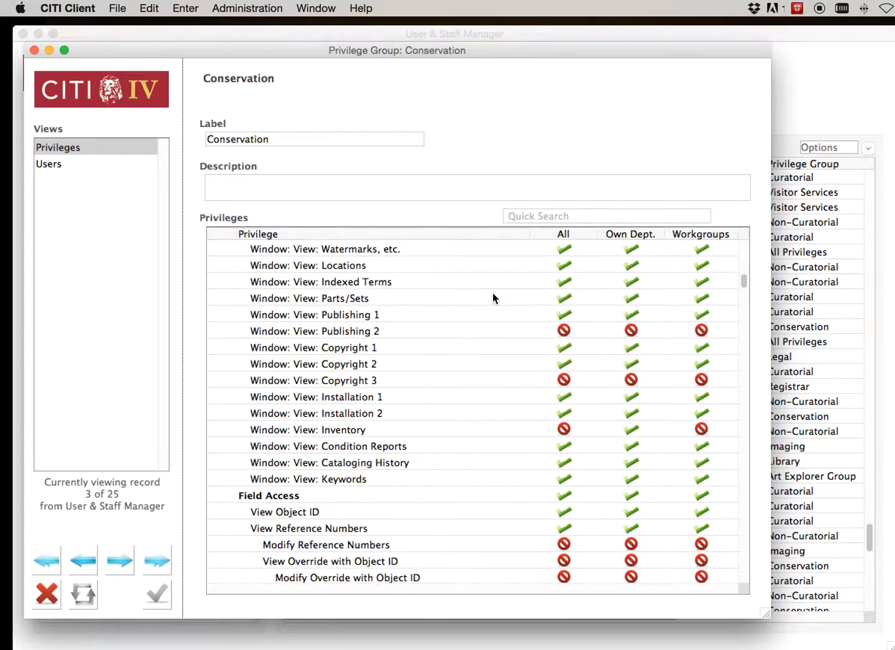
pyautogui.scroll(-20, 494, 298)
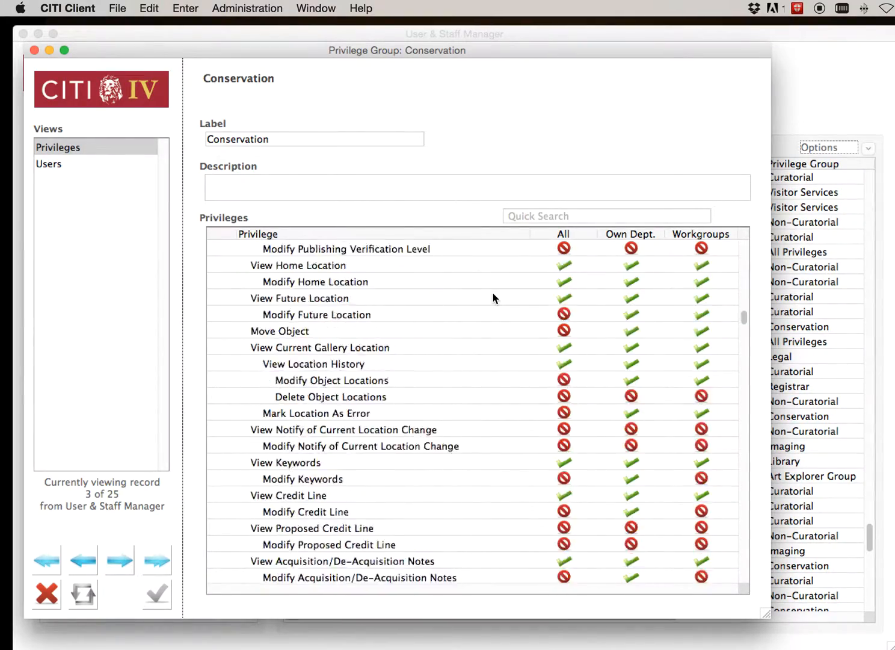
pyautogui.scroll(-5, 493, 299)
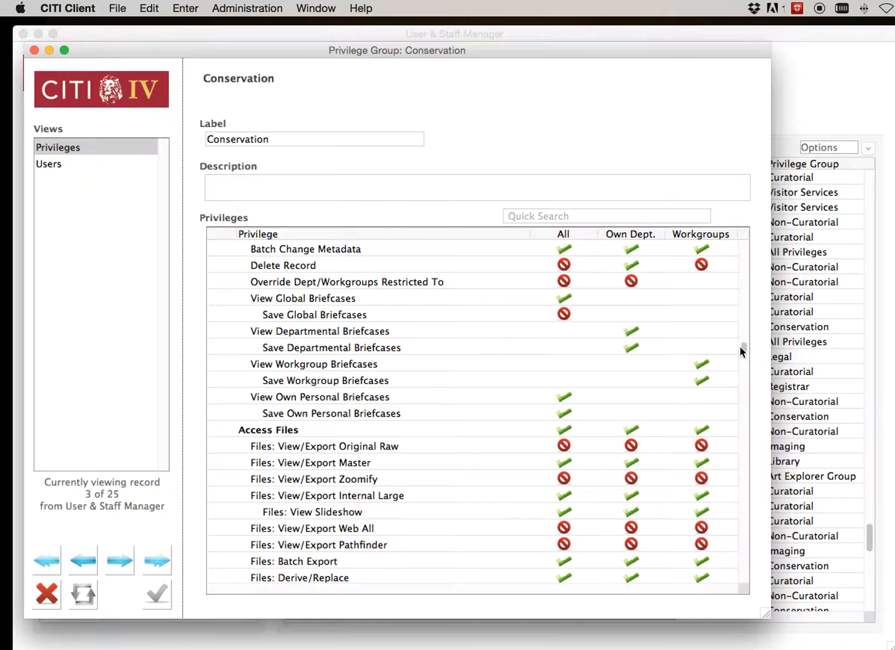
pyautogui.moveTo(743, 350); pyautogui.dragTo(748, 575)
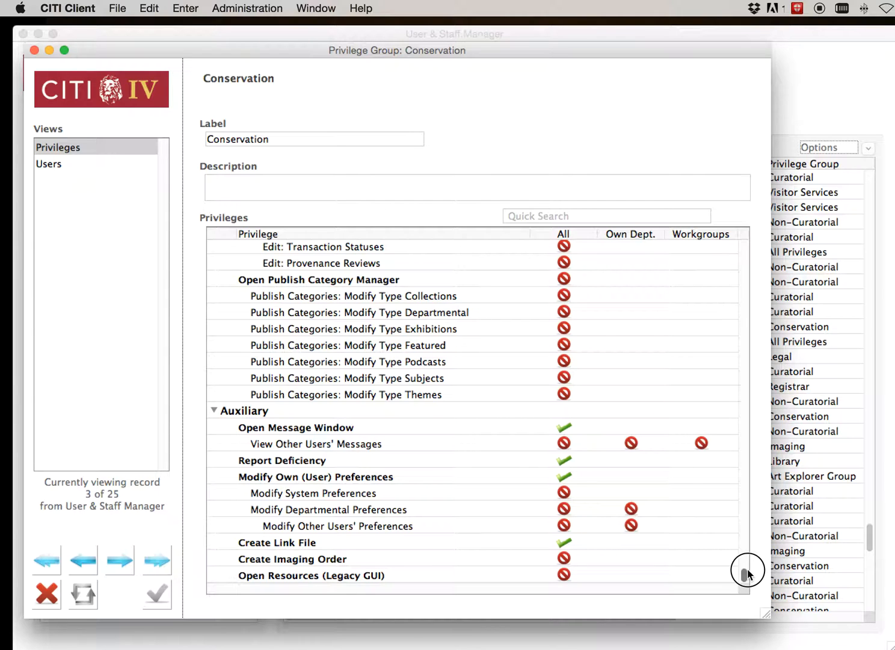
pyautogui.moveTo(748, 574); pyautogui.dragTo(729, 211)
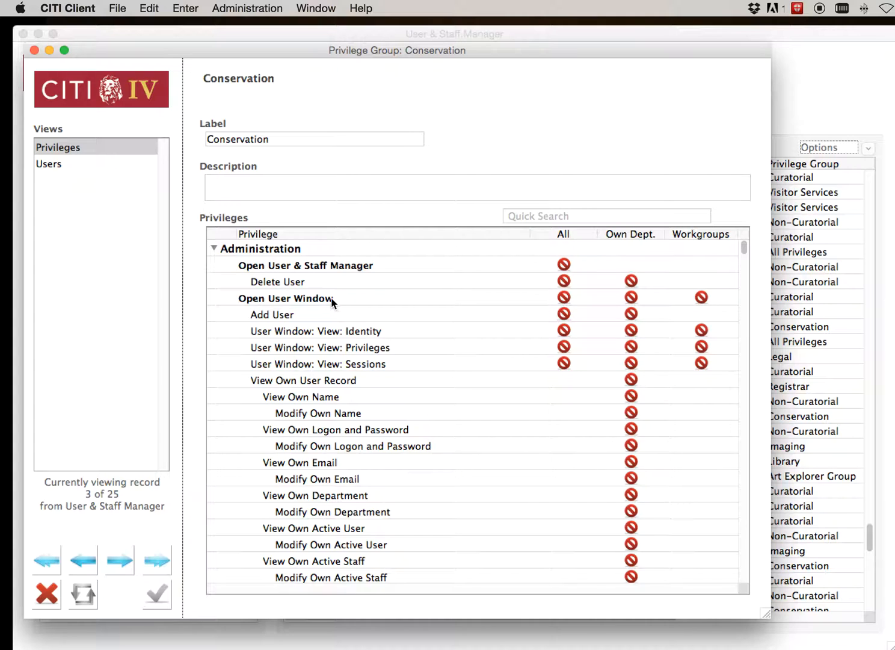
# Collapse the Conservation group's privilege sections one by one, from Administration through Workgroups
pyautogui.click(214, 249)
pyautogui.click(214, 264)
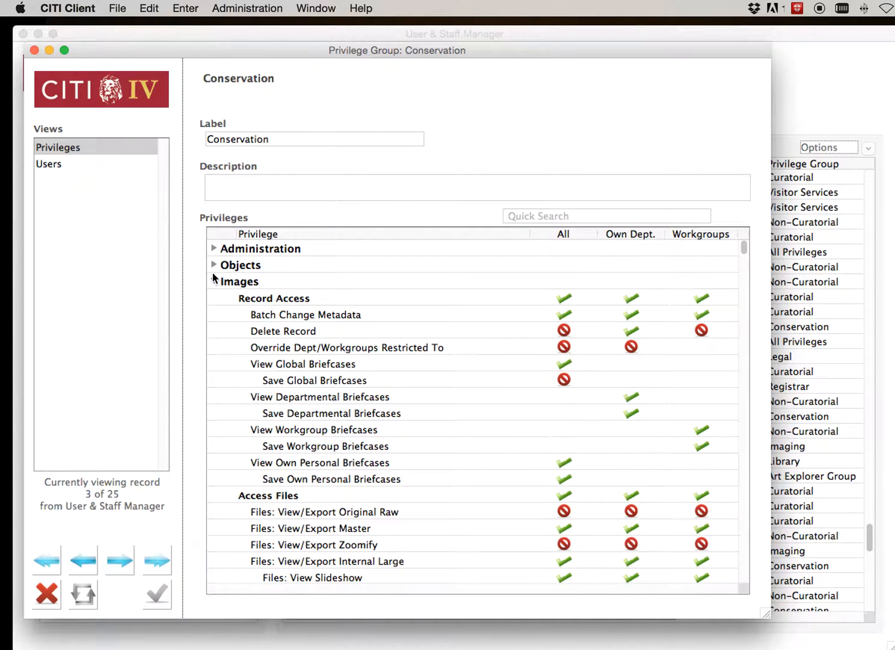
pyautogui.click(214, 281)
pyautogui.click(213, 298)
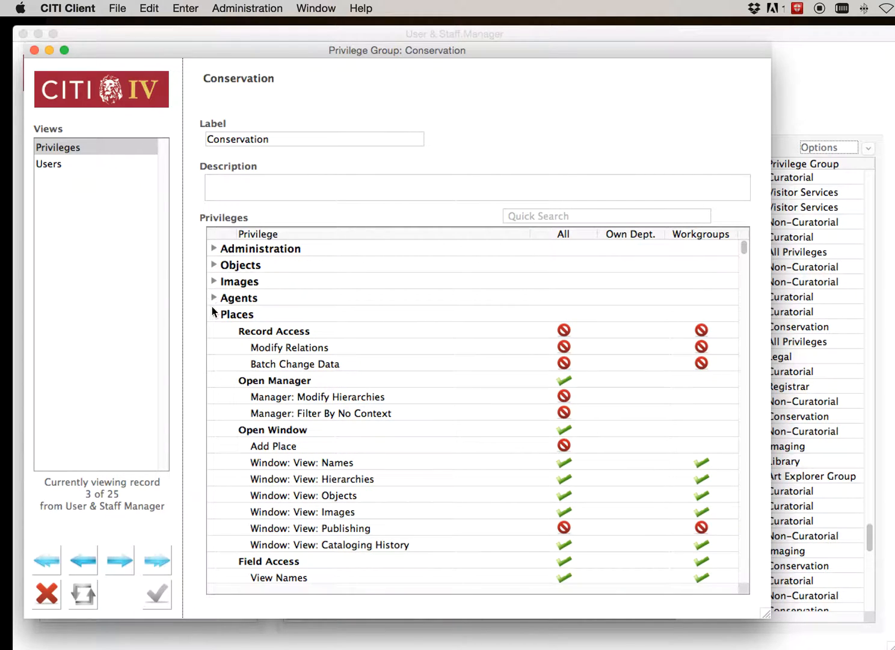
pyautogui.click(213, 314)
pyautogui.click(214, 331)
pyautogui.click(214, 347)
pyautogui.click(214, 363)
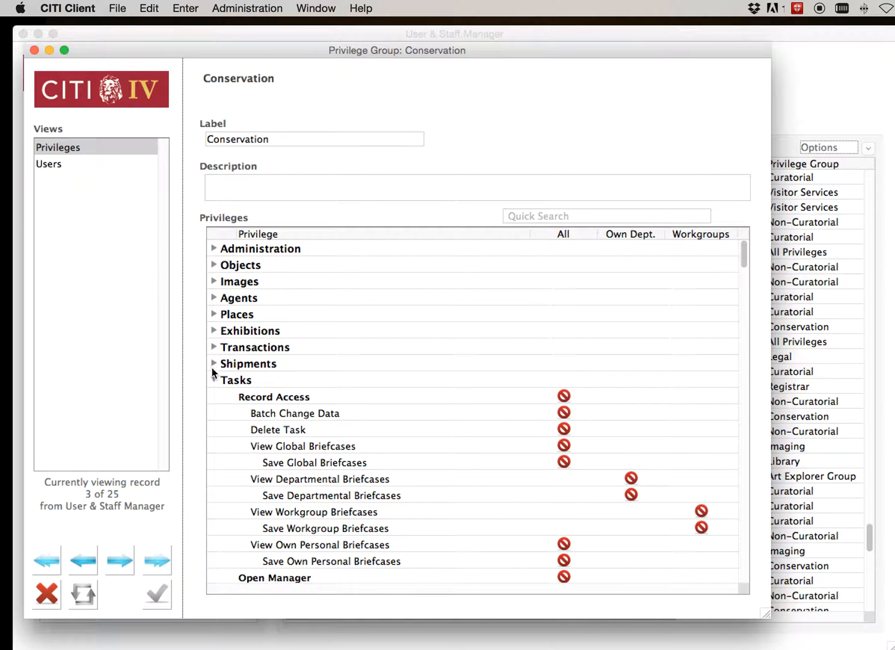
pyautogui.click(213, 380)
pyautogui.click(214, 396)
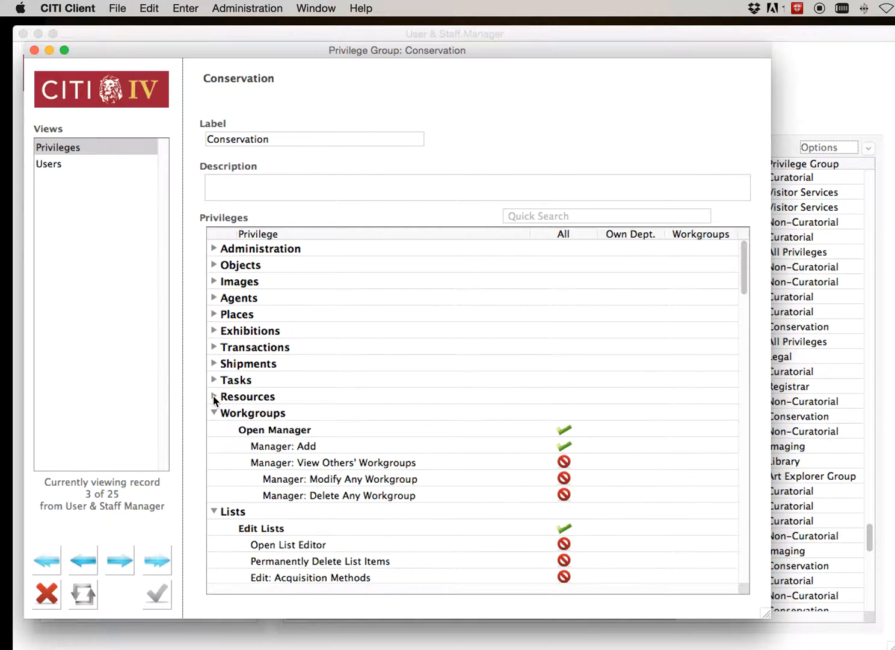
pyautogui.click(214, 413)
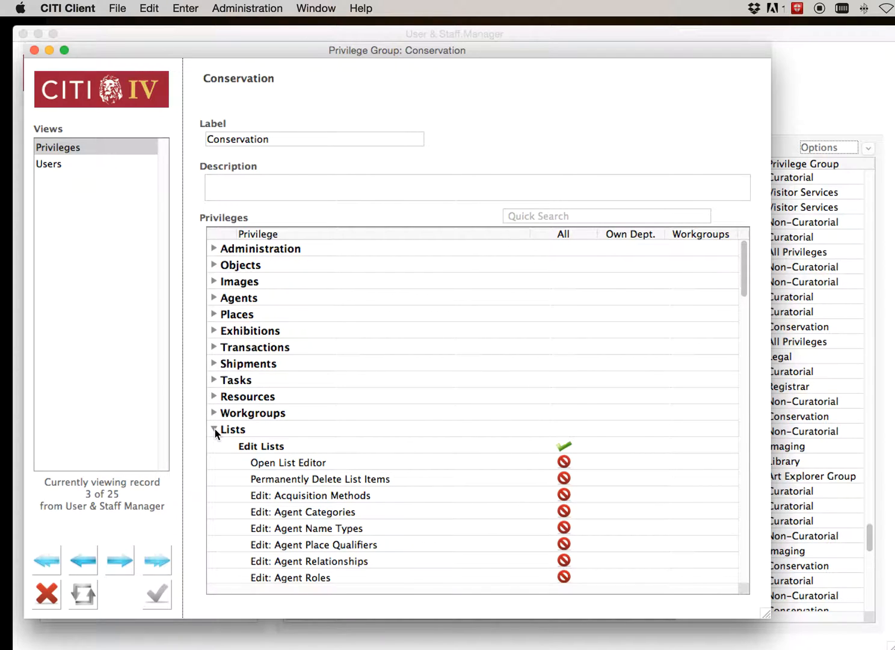
# Review the Edit Lists privileges of the Conservation group, and collapse the Lists and Auxiliary sections
pyautogui.click(214, 429)
pyautogui.click(214, 429)
pyautogui.scroll(-5, 330, 460)
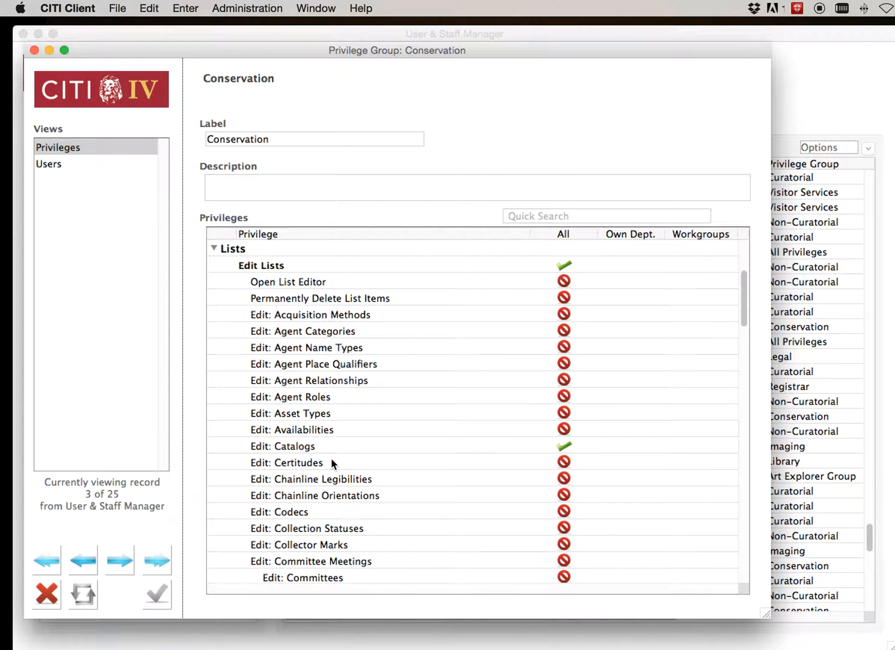
pyautogui.scroll(-5, 331, 462)
pyautogui.scroll(-1, 332, 463)
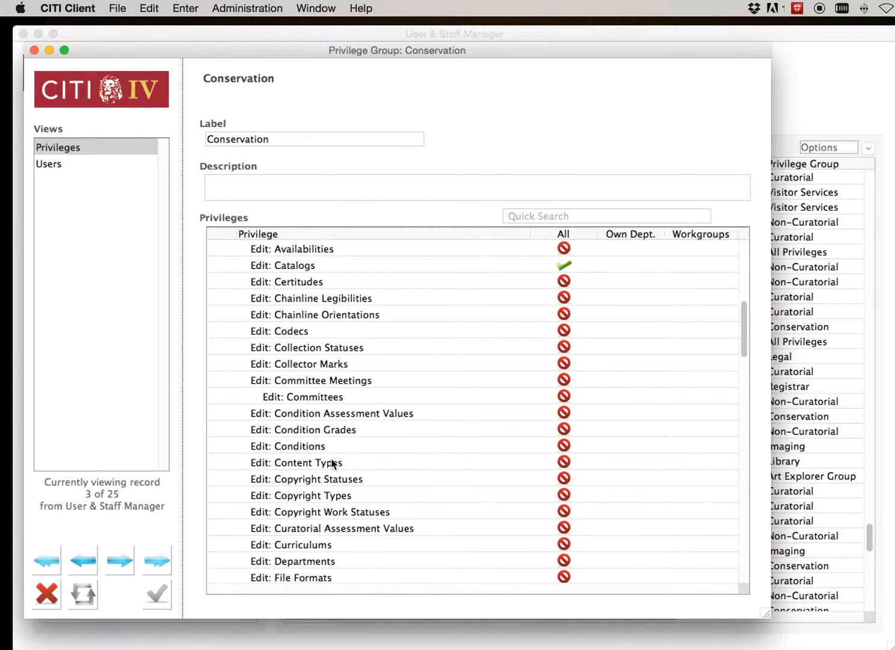
pyautogui.scroll(10, 332, 462)
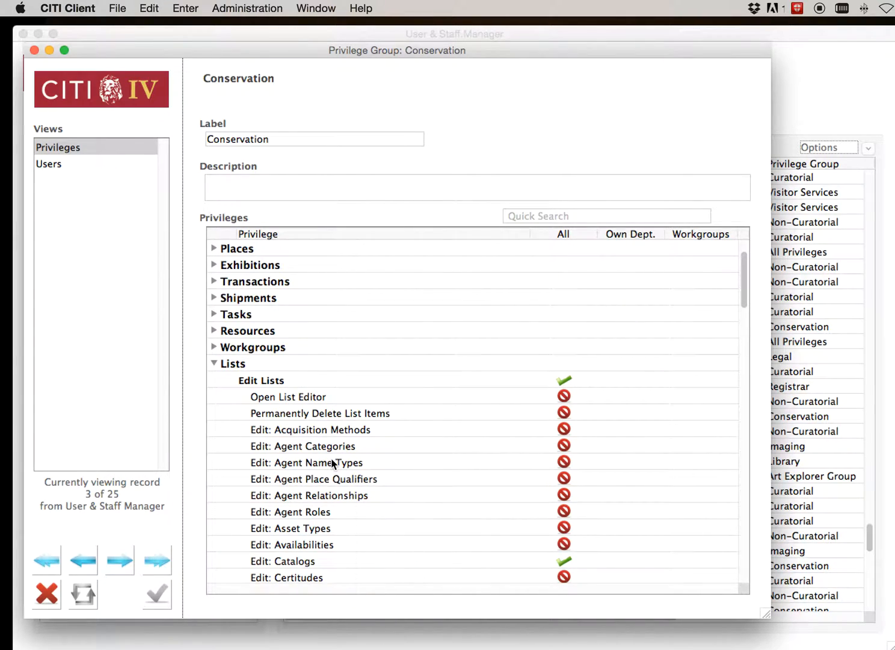
pyautogui.click(214, 363)
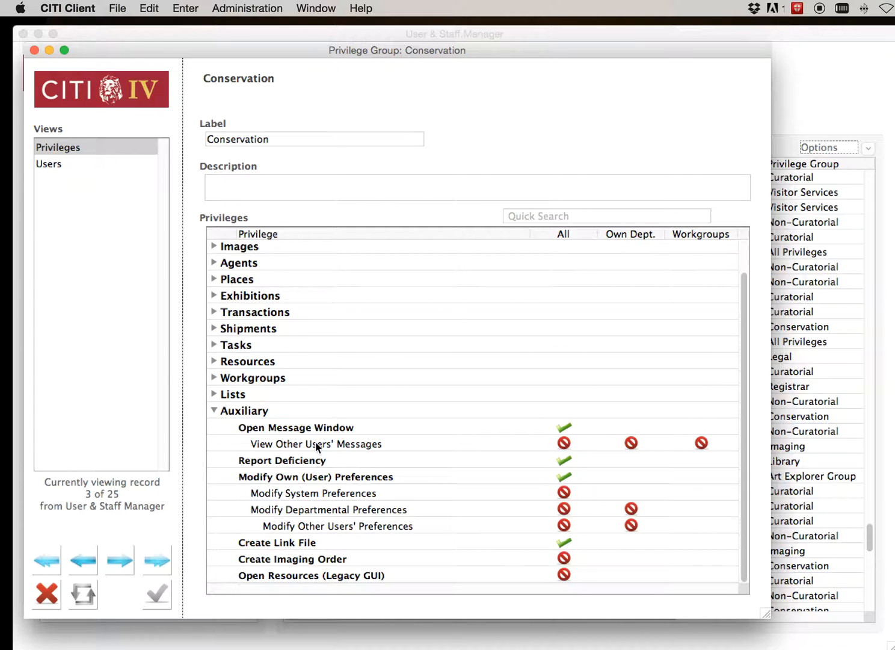
pyautogui.click(214, 411)
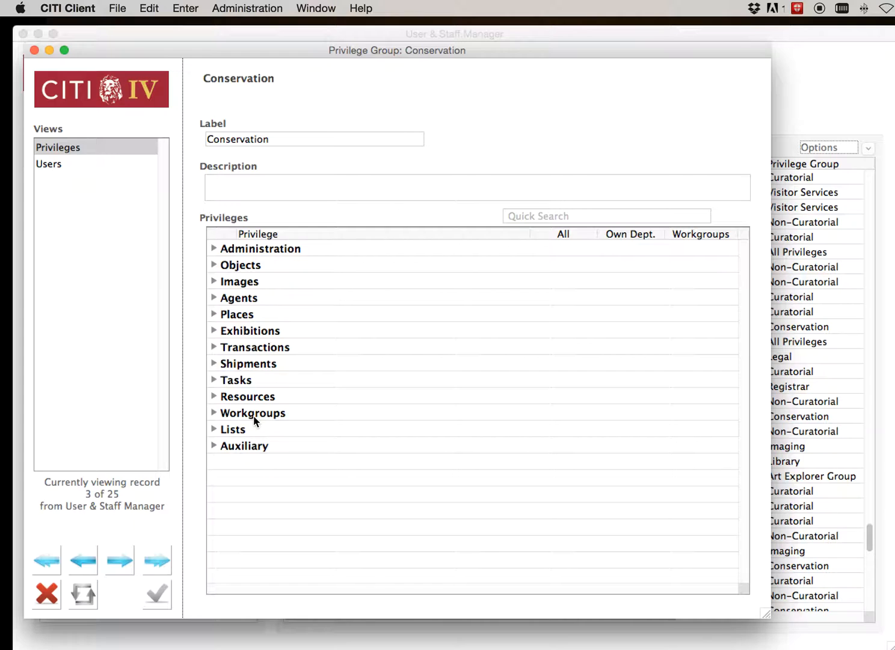
# Expand the Objects section and examine its Record Access privileges, including deletion, reports and briefcases
pyautogui.click(214, 265)
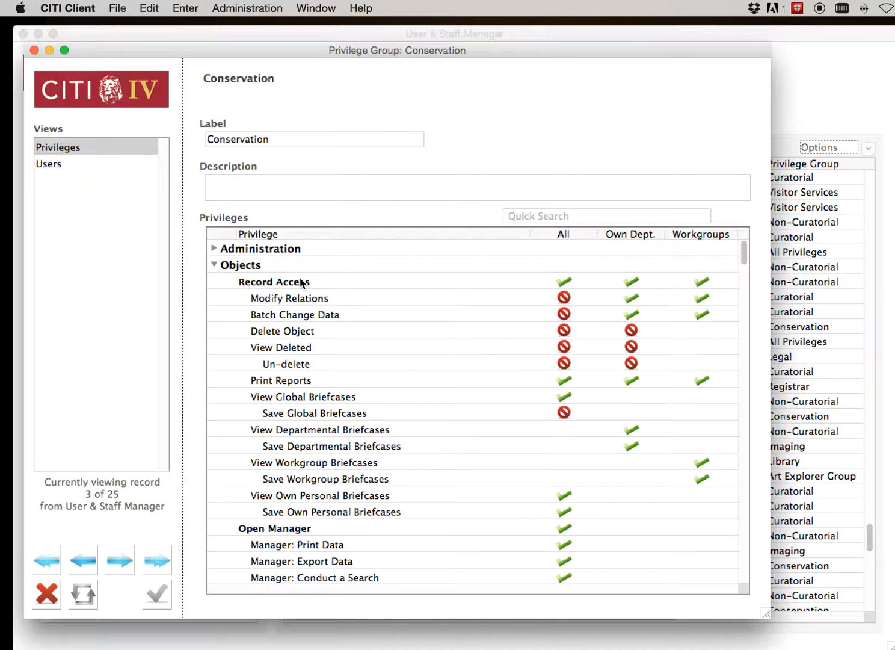
pyautogui.click(214, 266)
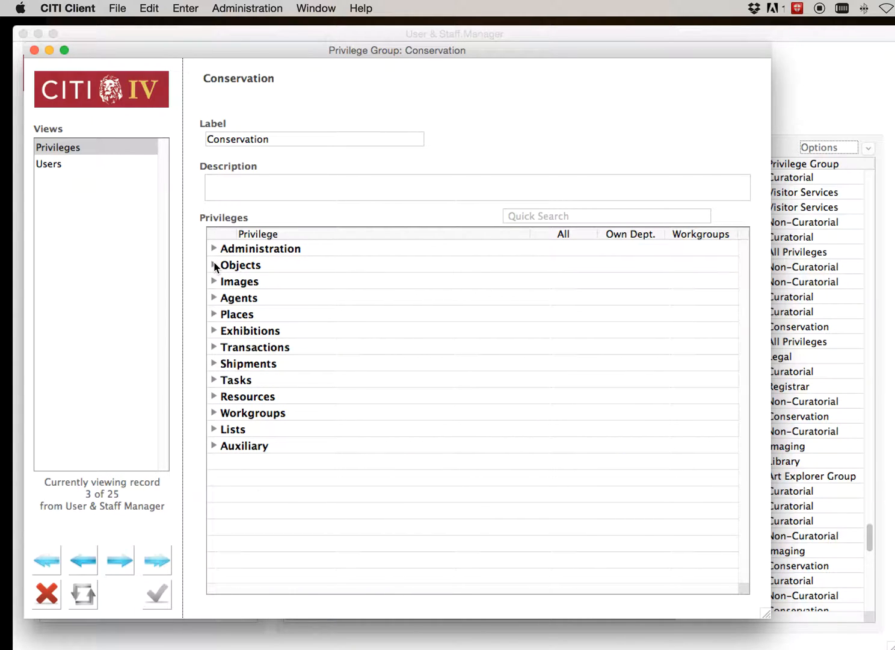
pyautogui.click(215, 265)
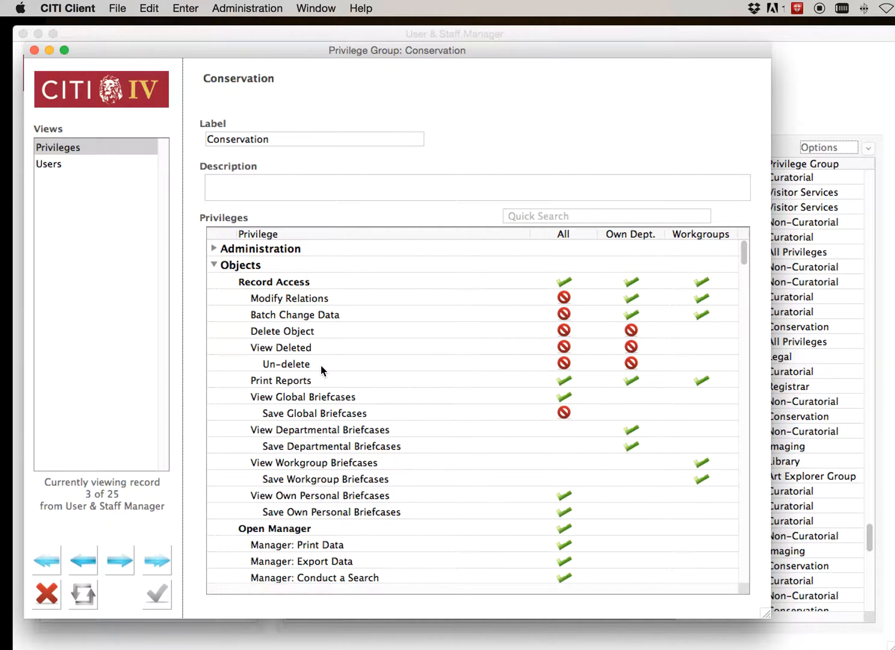
pyautogui.scroll(-1, 321, 368)
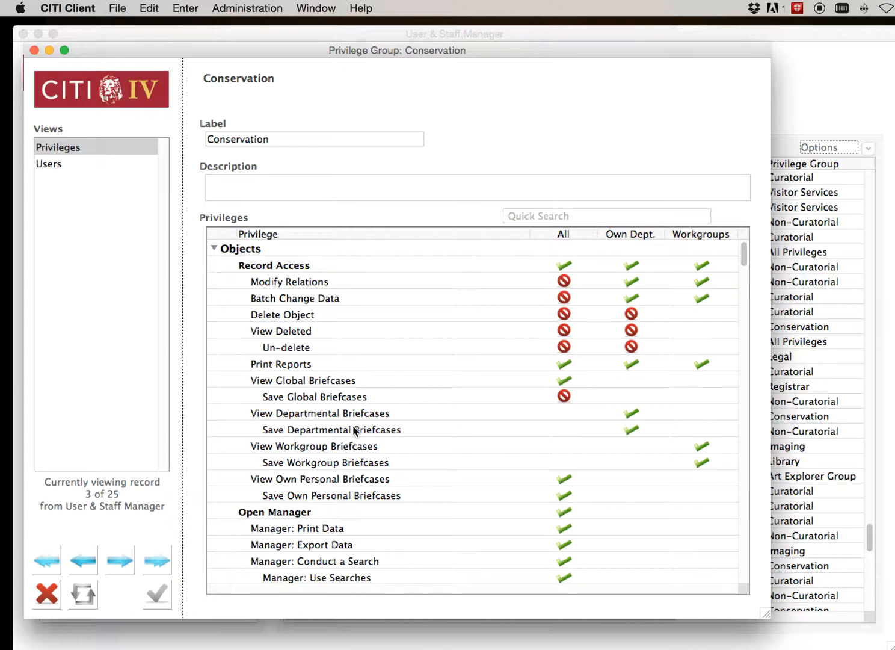
pyautogui.scroll(-8, 333, 466)
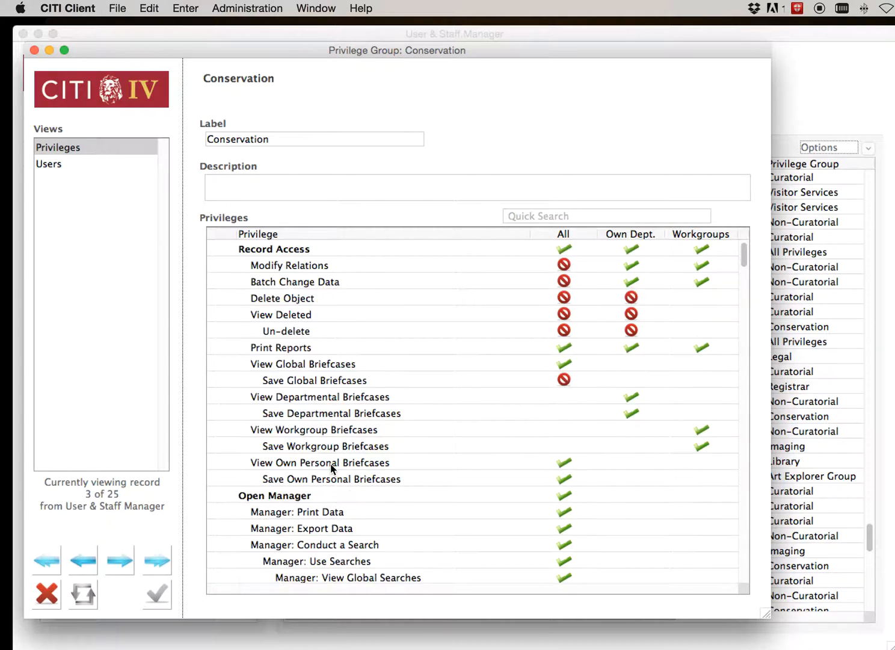
# Examine the Open Manager privileges for objects, covering searches, saved views and briefcases
pyautogui.scroll(-8, 331, 468)
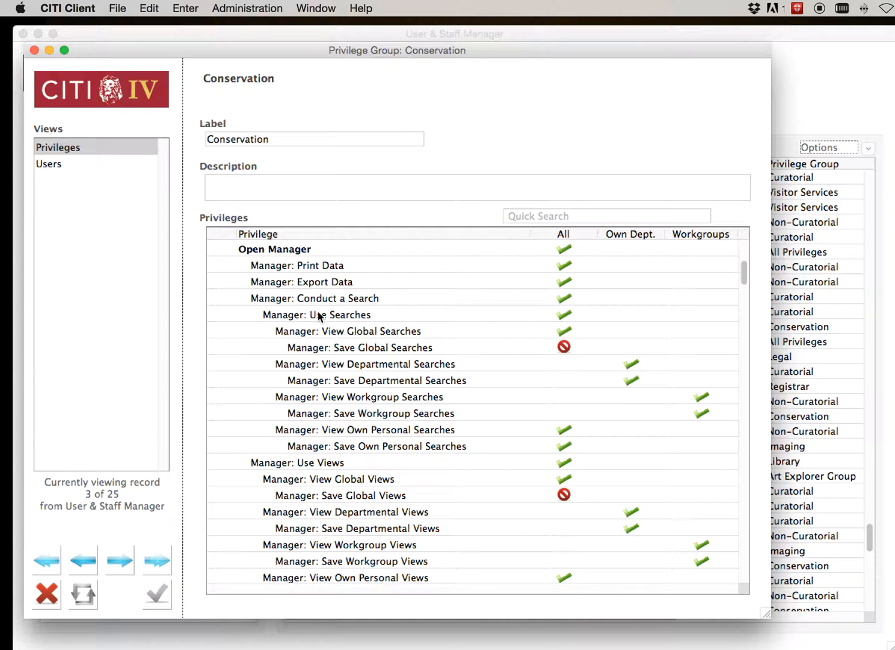
pyautogui.scroll(-1, 320, 316)
pyautogui.scroll(-1, 320, 316)
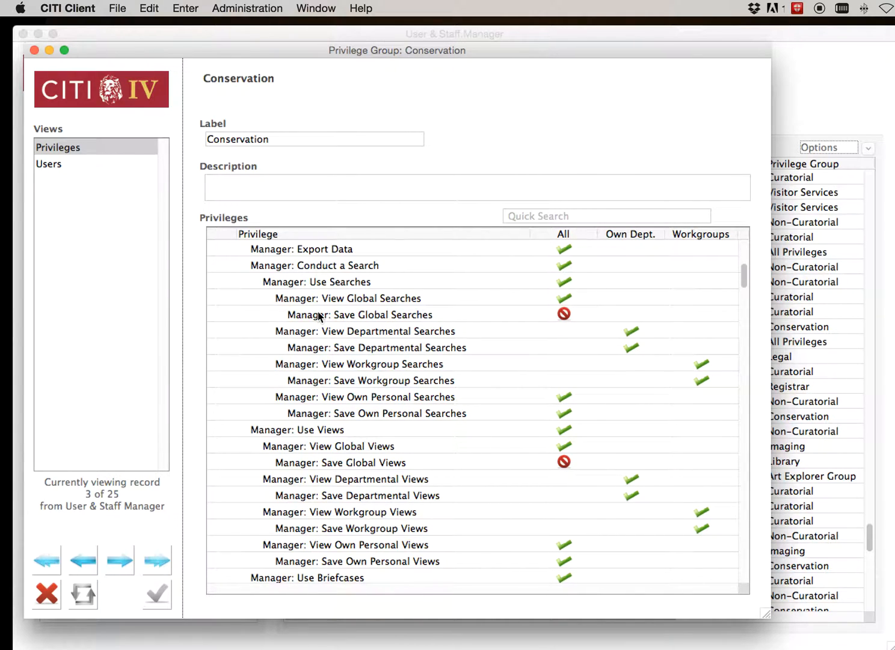
pyautogui.scroll(-4, 320, 316)
pyautogui.scroll(-7, 319, 316)
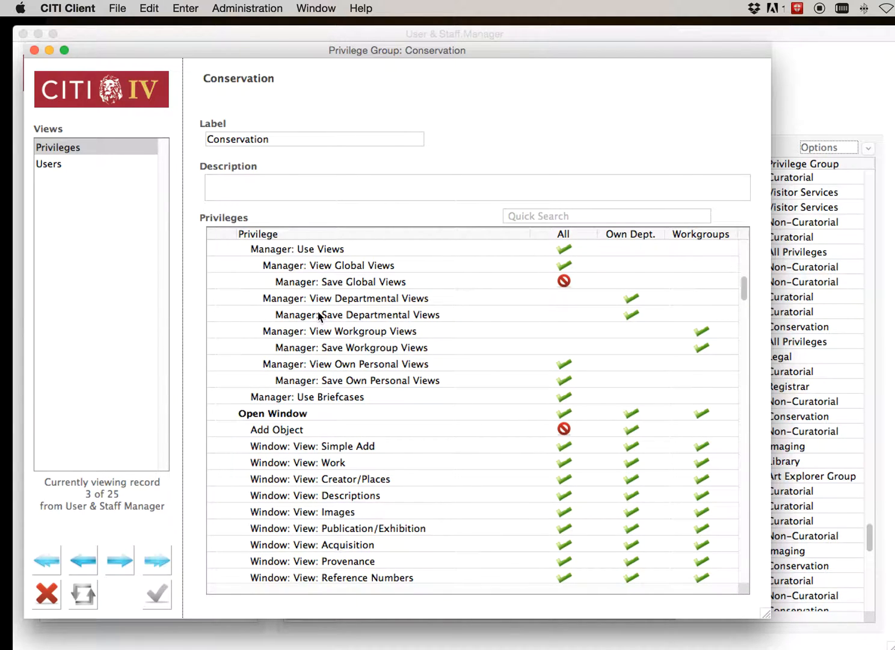
# Examine the Open Window privileges for objects, from Add Object through the individual window views
pyautogui.scroll(-5, 319, 314)
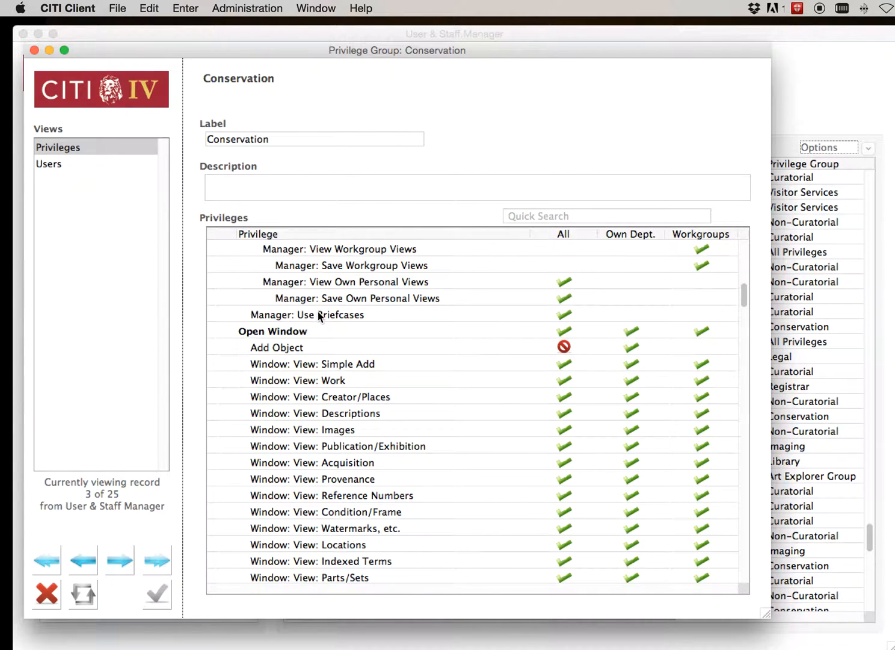
pyautogui.scroll(-2, 319, 314)
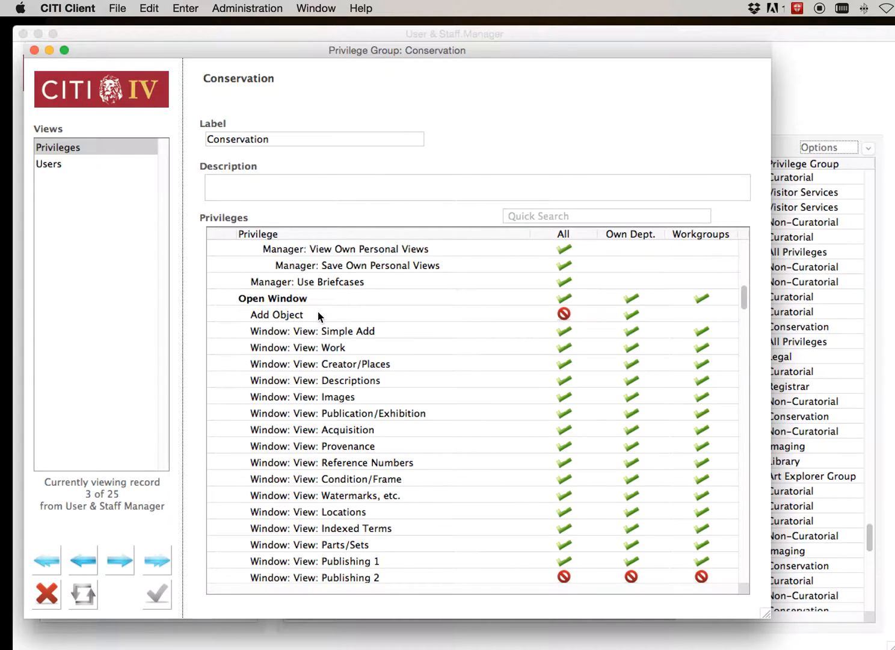
pyautogui.scroll(-2, 319, 315)
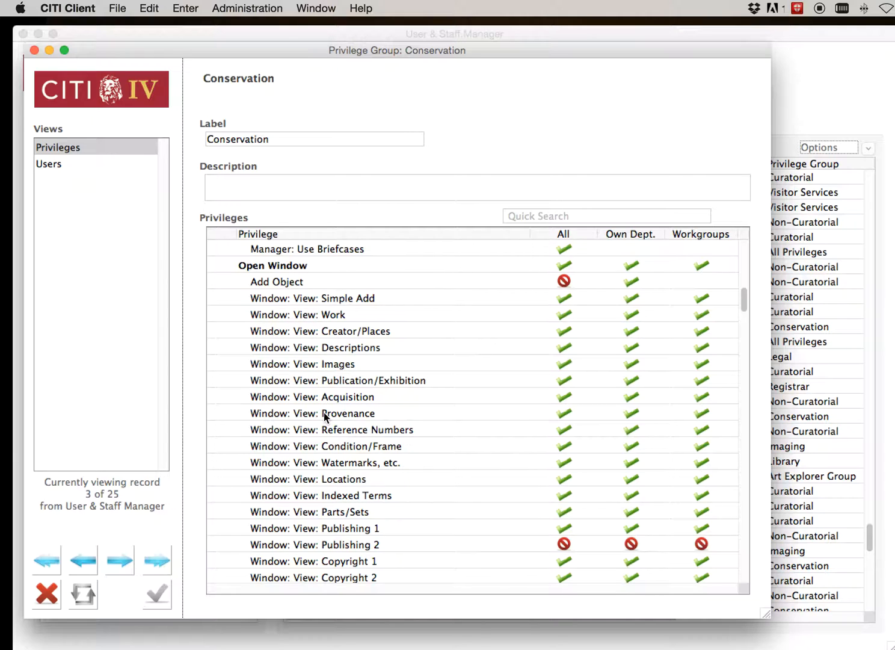
pyautogui.scroll(-1, 325, 415)
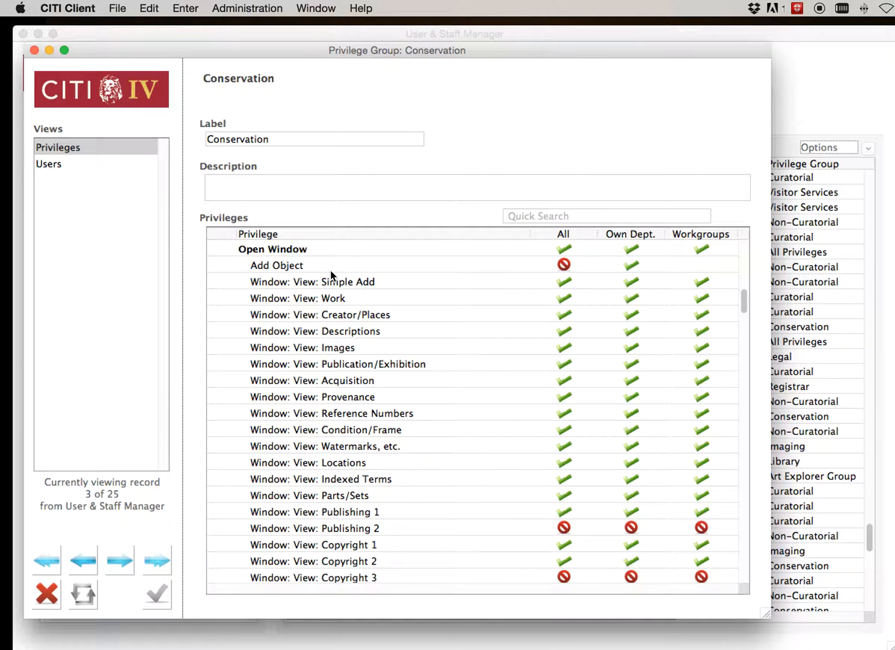
pyautogui.scroll(-5, 331, 270)
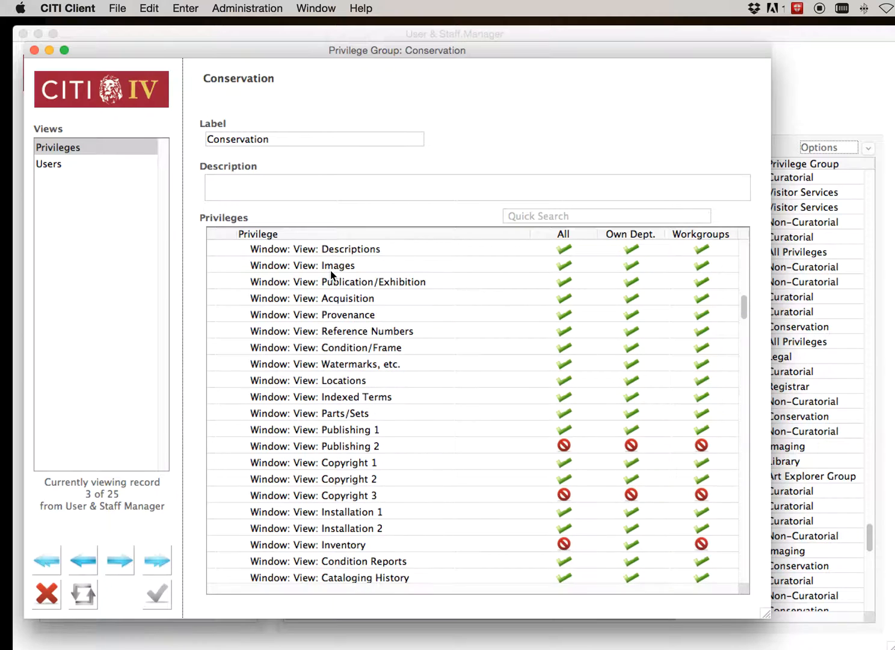
pyautogui.scroll(-6, 330, 272)
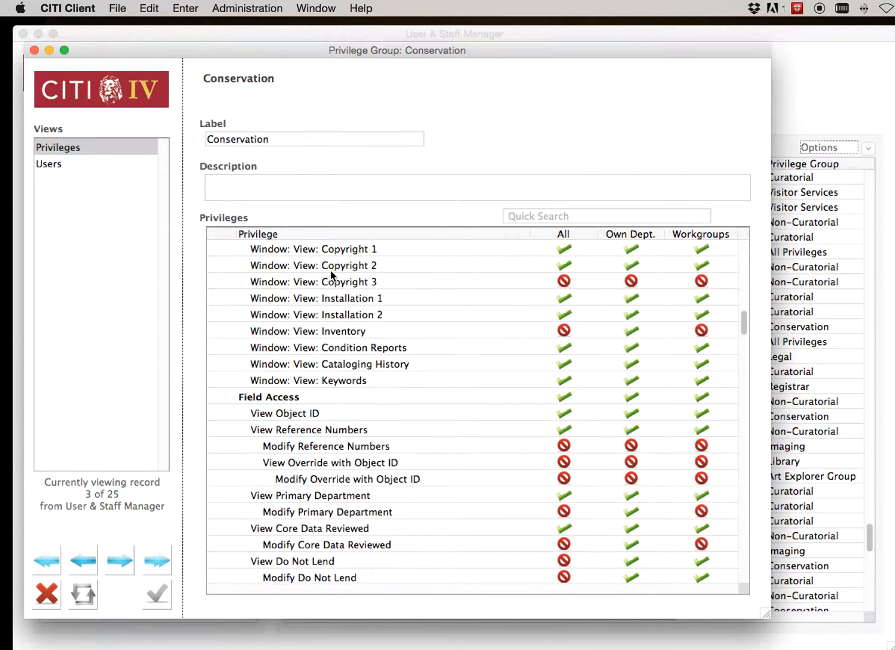
# Highlight the Field Access heading under Objects and examine the view and modify privileges for individual fields
pyautogui.click(330, 270)
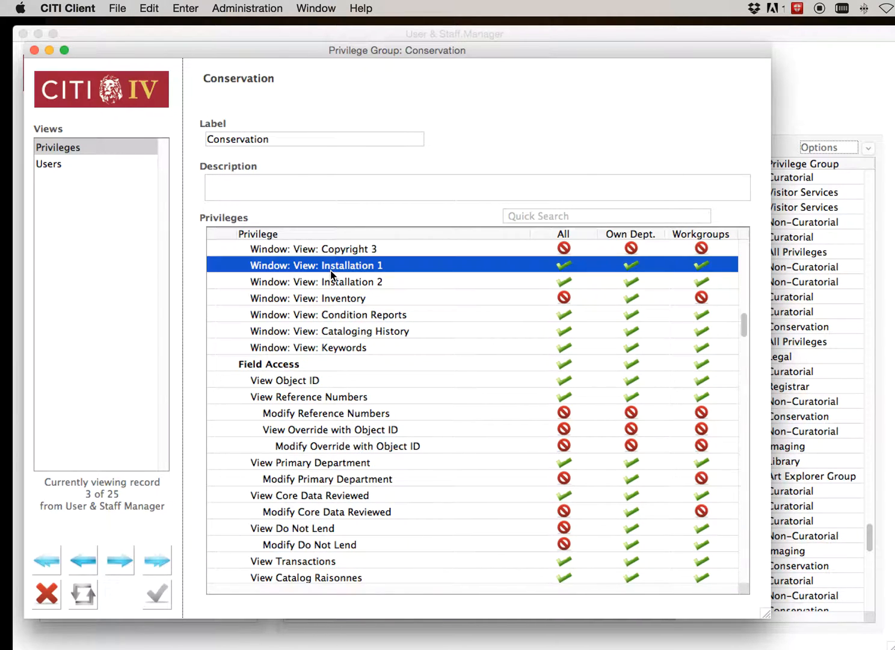
pyautogui.click(283, 363)
pyautogui.scroll(-2, 283, 363)
pyautogui.scroll(-1, 283, 363)
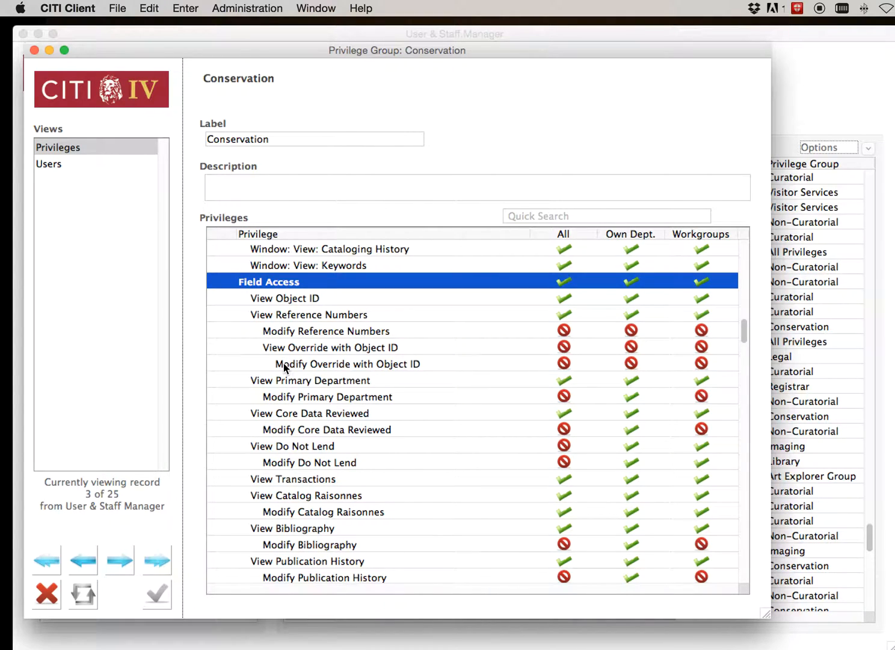
pyautogui.scroll(-1, 283, 365)
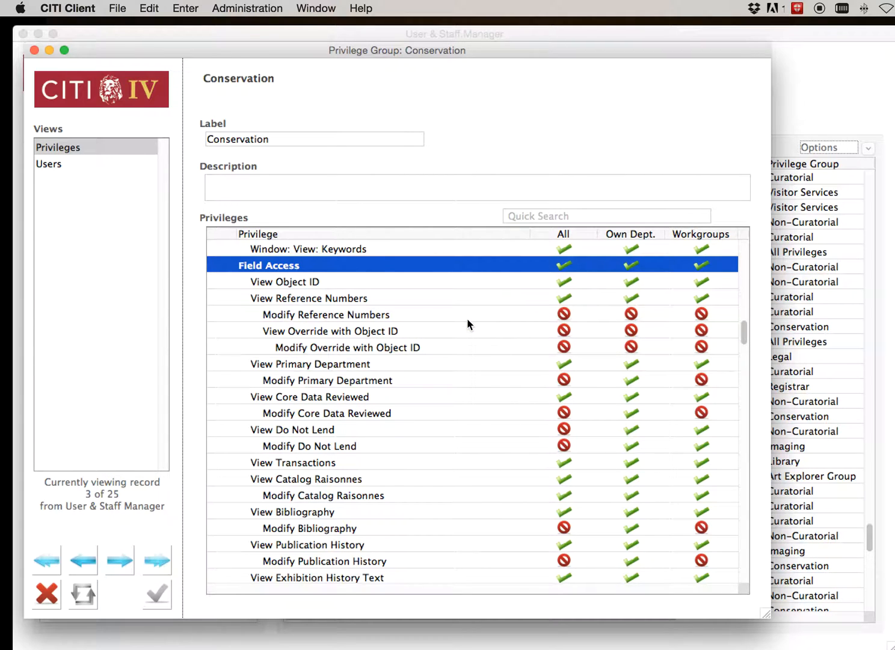
pyautogui.scroll(-15, 467, 318)
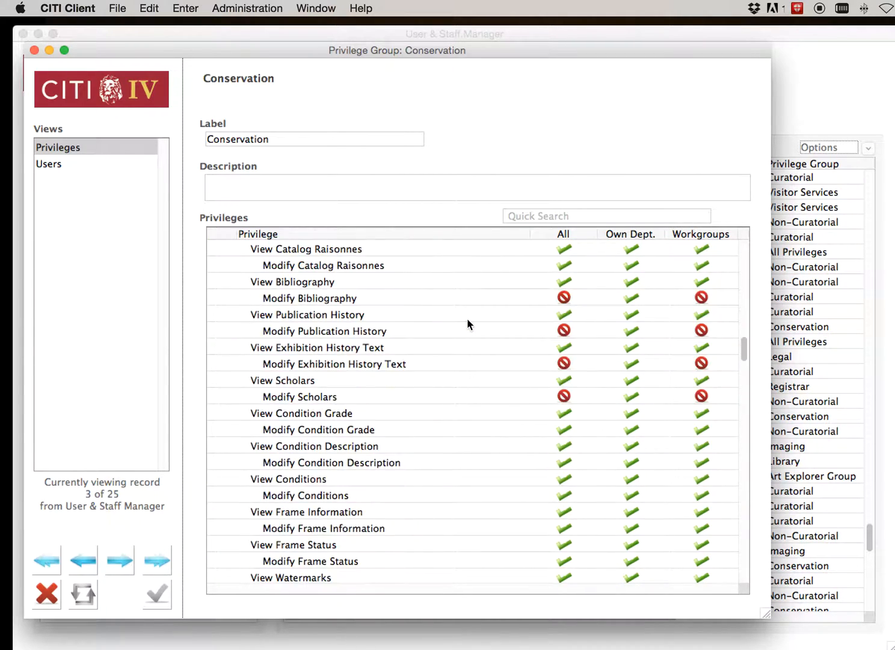
pyautogui.scroll(-20, 468, 318)
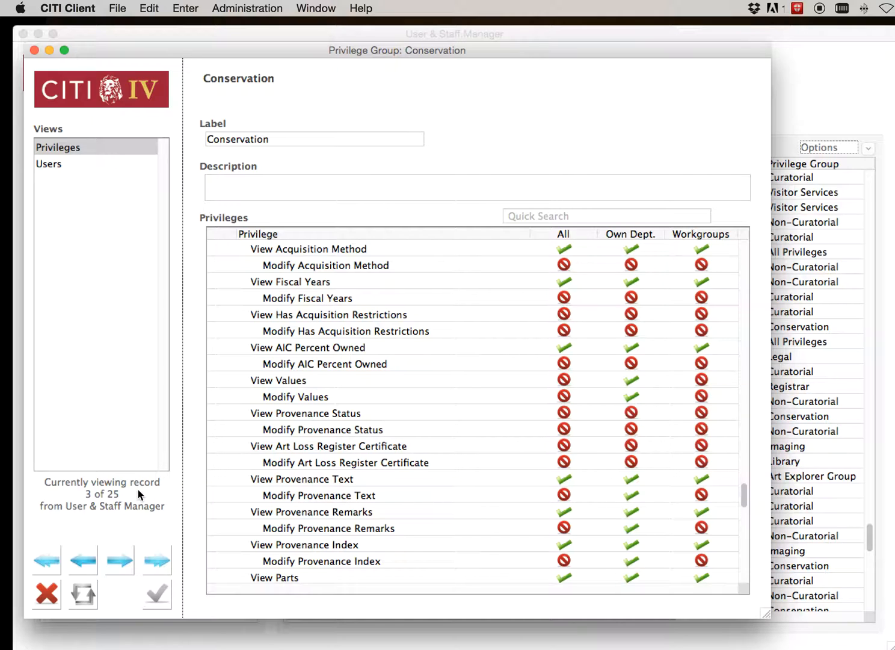
# Show the users belonging to the Conservation group, look through the whole list, and close the group record
pyautogui.click(49, 163)
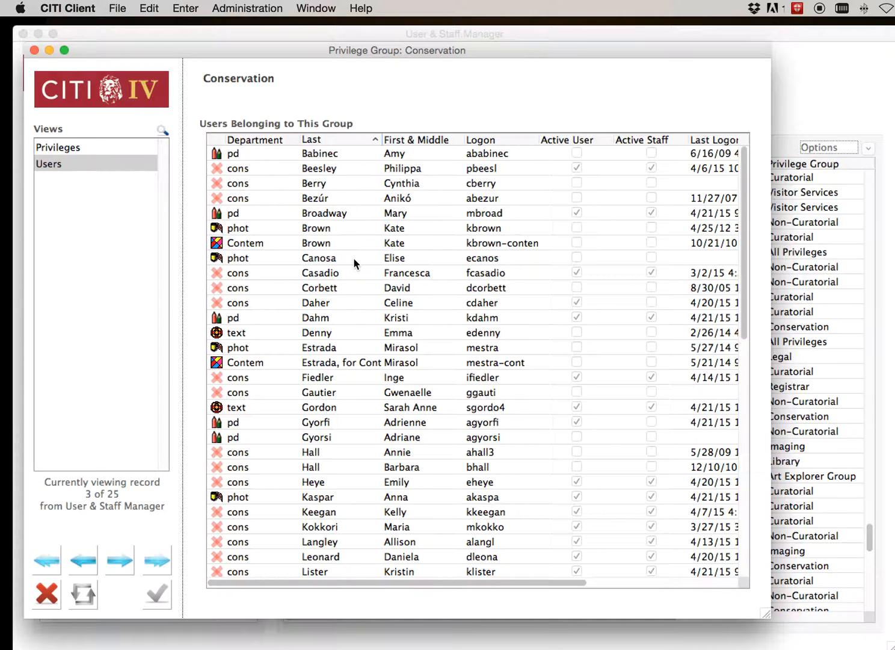
pyautogui.scroll(-10, 354, 263)
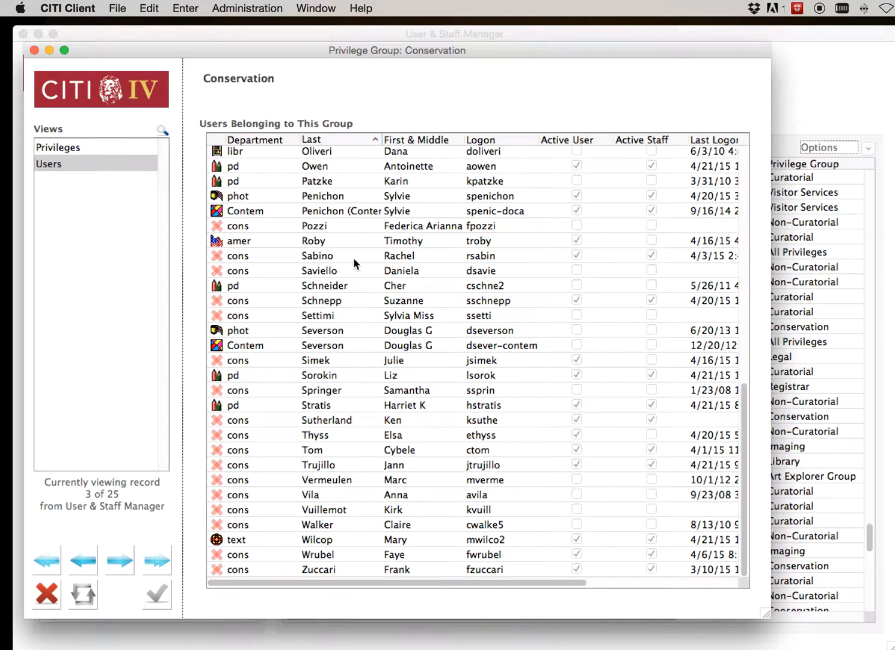
pyautogui.hscroll(5, 355, 263)
pyautogui.hscroll(-5, 355, 263)
pyautogui.scroll(10, 355, 263)
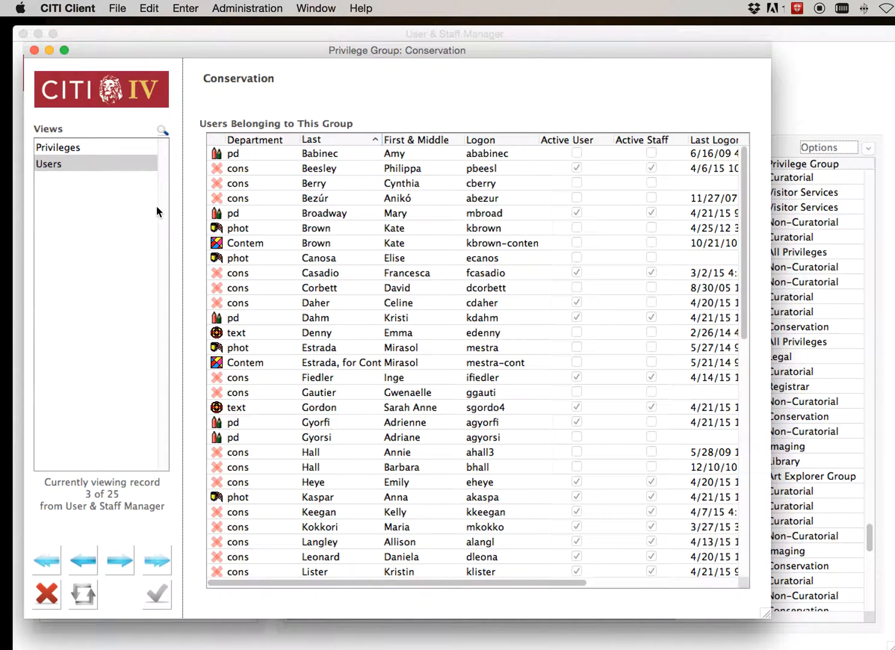
pyautogui.click(45, 597)
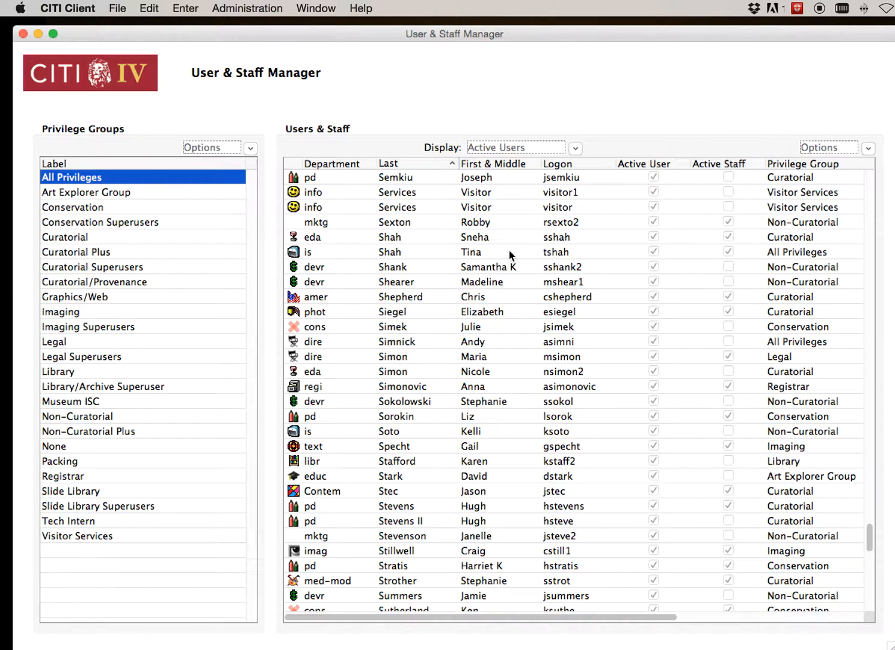
# Select the second Visitor Services account in the users list and show the options available for managing users and staff
pyautogui.click(476, 213)
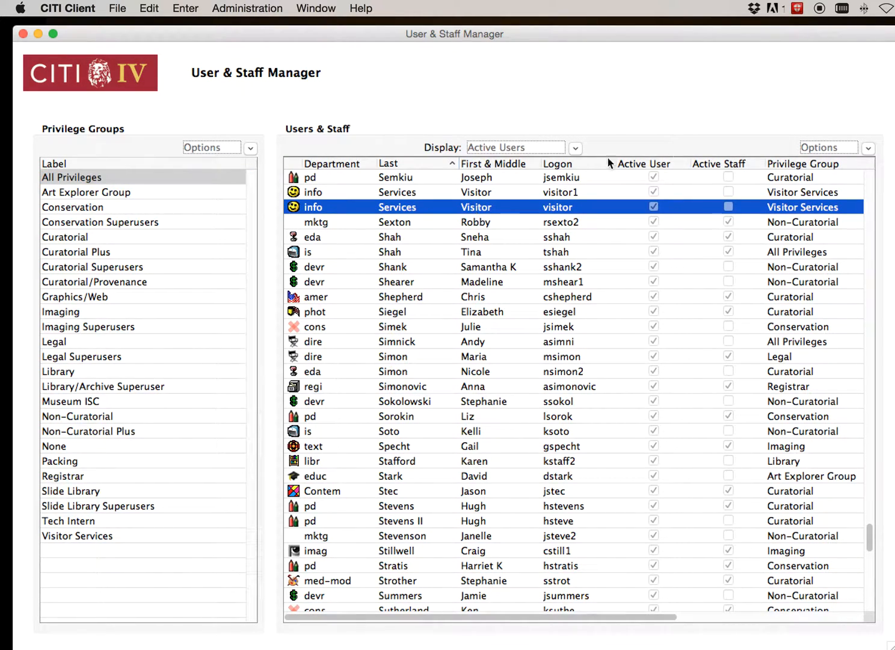
pyautogui.click(868, 150)
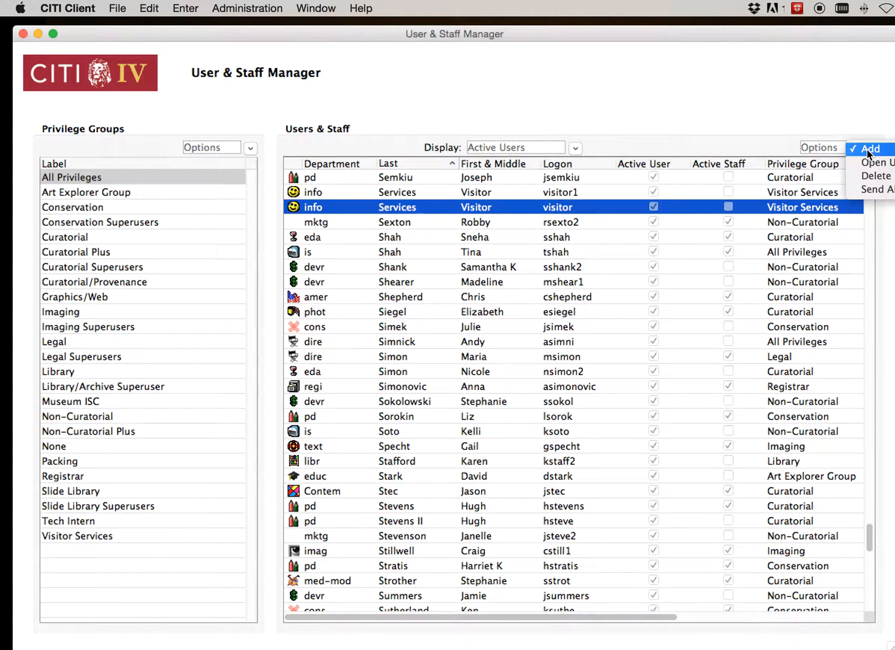
pyautogui.moveTo(788, 30); pyautogui.dragTo(695, 41)
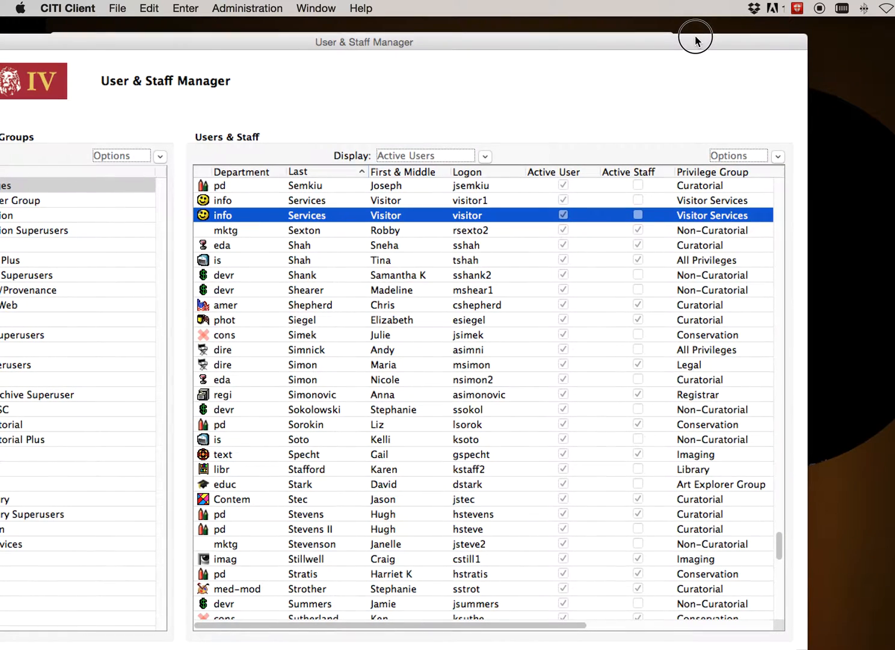
pyautogui.click(779, 155)
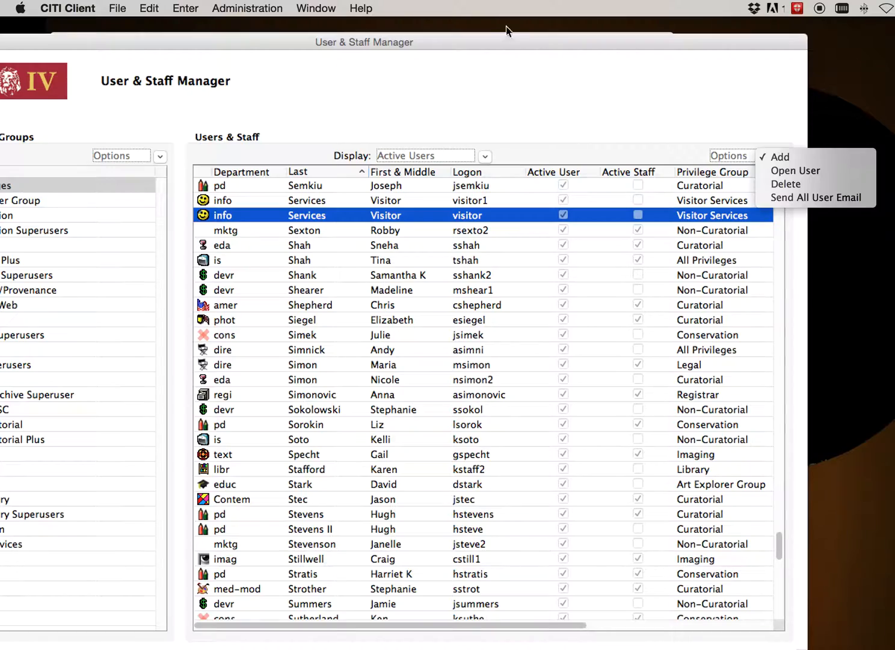
pyautogui.moveTo(473, 46); pyautogui.dragTo(552, 34)
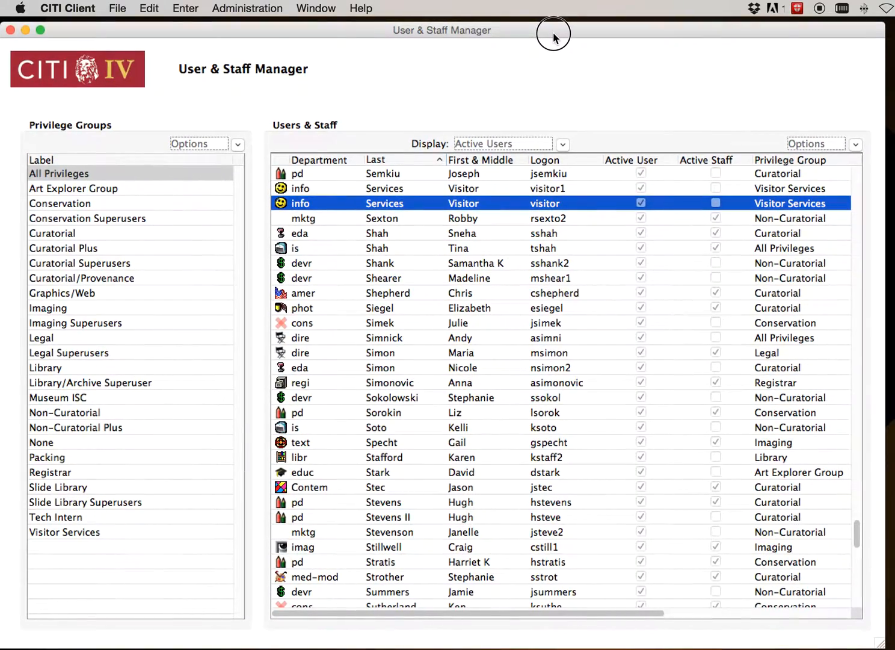
# Find the Information Services user with All Privileges between Rathslag and Raz-Russo, open the record and show its identity details
pyautogui.scroll(15, 348, 328)
pyautogui.scroll(15, 347, 328)
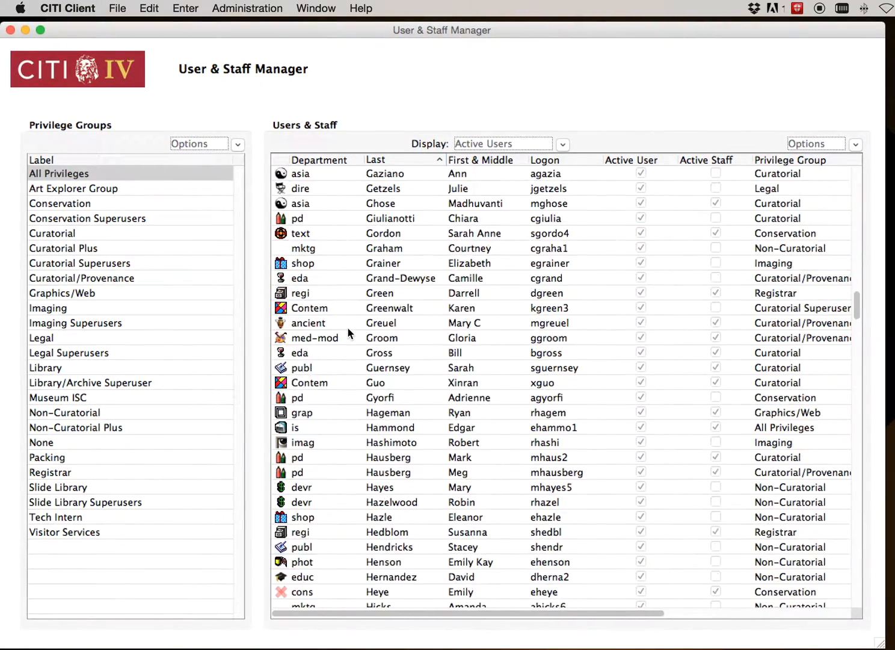
pyautogui.scroll(-20, 347, 328)
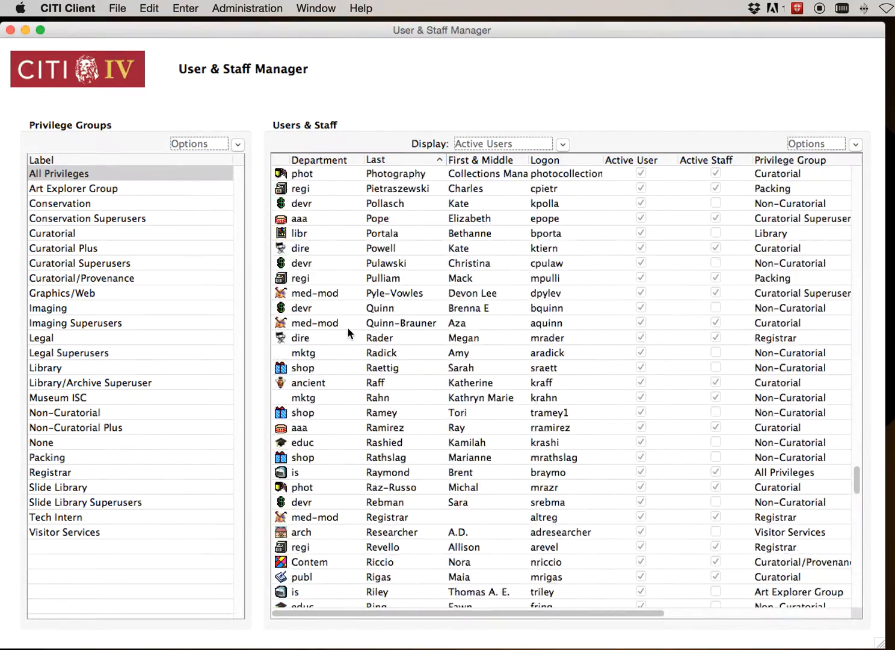
pyautogui.scroll(5, 348, 328)
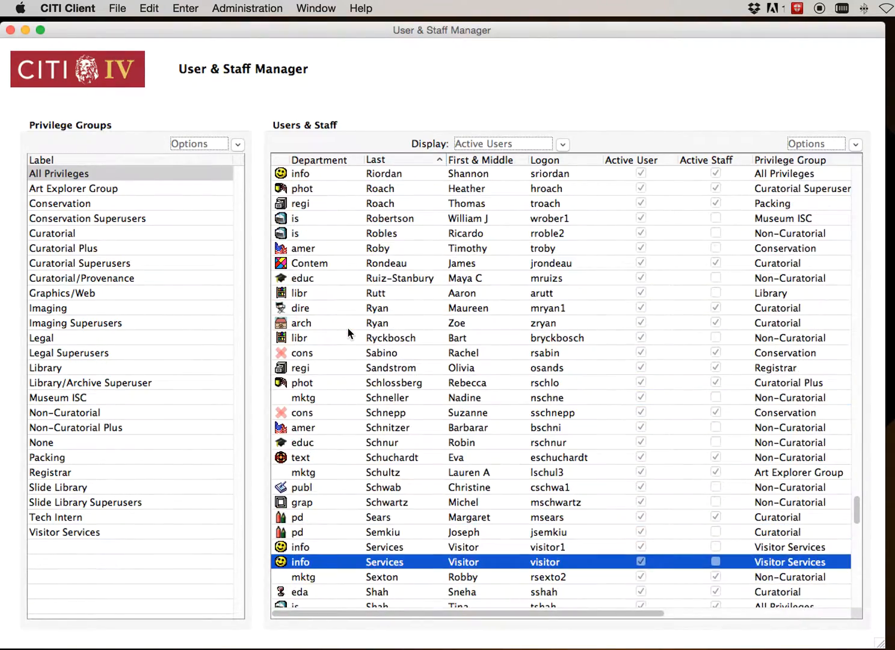
pyautogui.scroll(4, 348, 327)
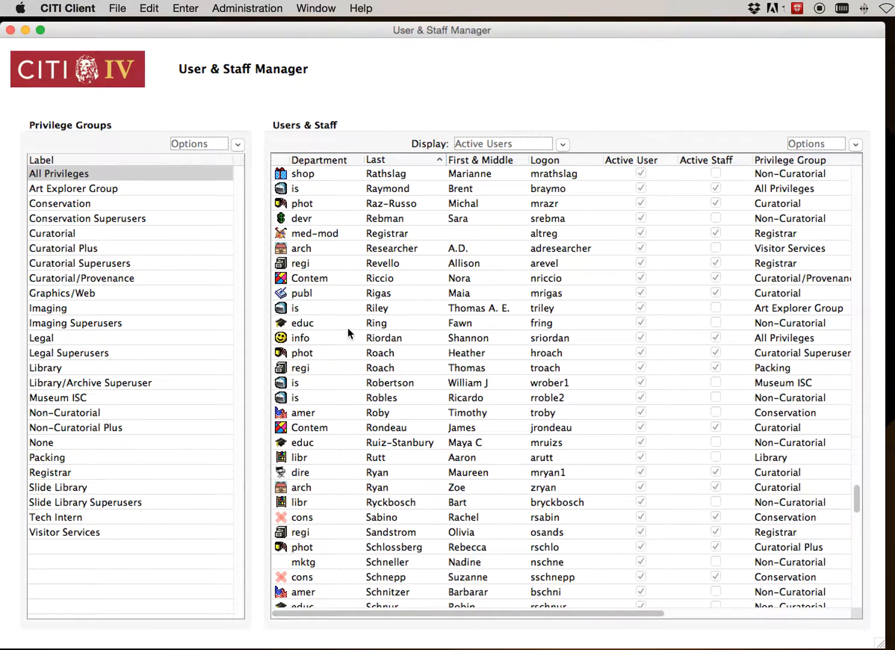
pyautogui.doubleClick(419, 207)
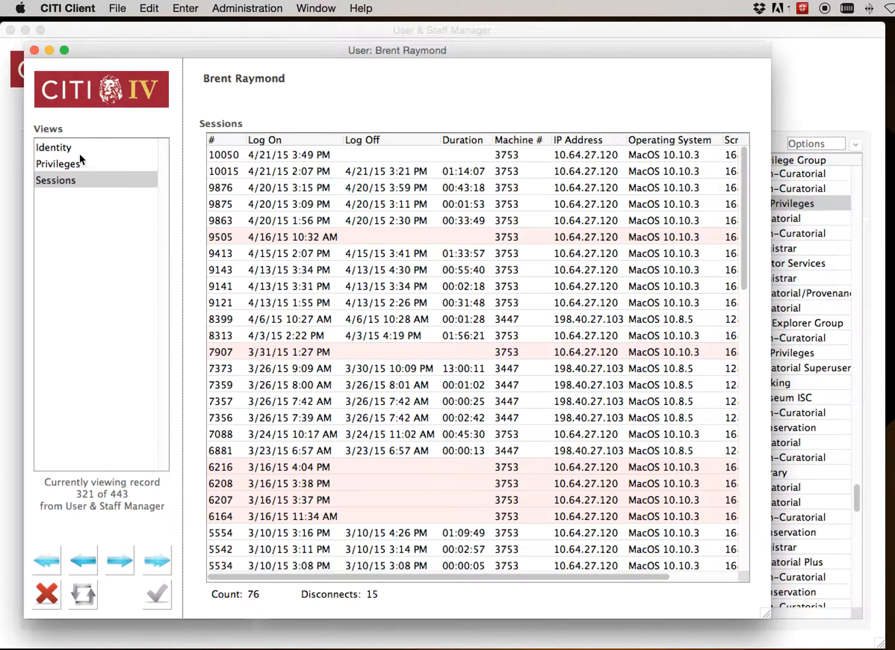
pyautogui.click(55, 147)
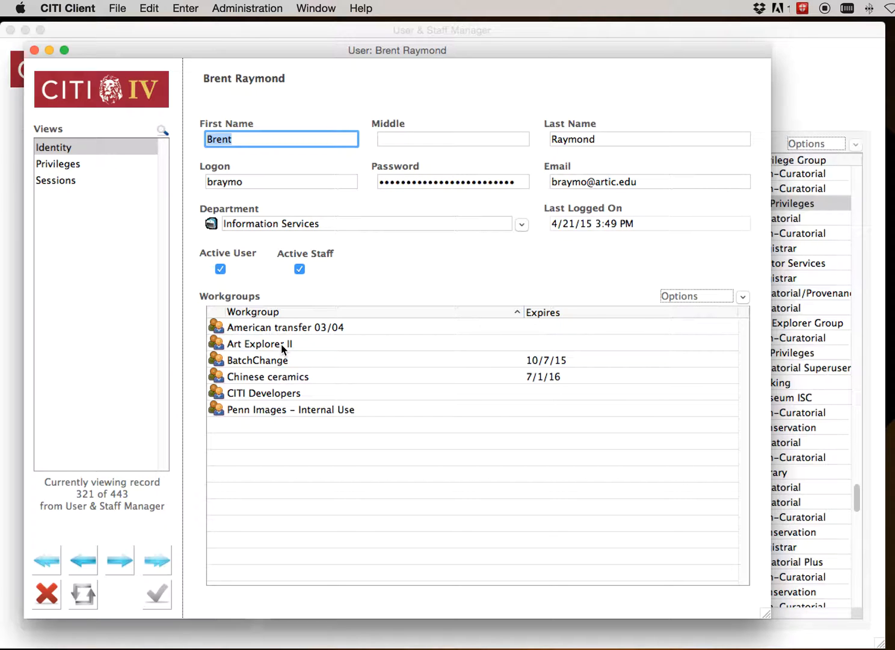
# Show the privileges assigned to this user and look through the list from Administration to Images and back
pyautogui.click(57, 163)
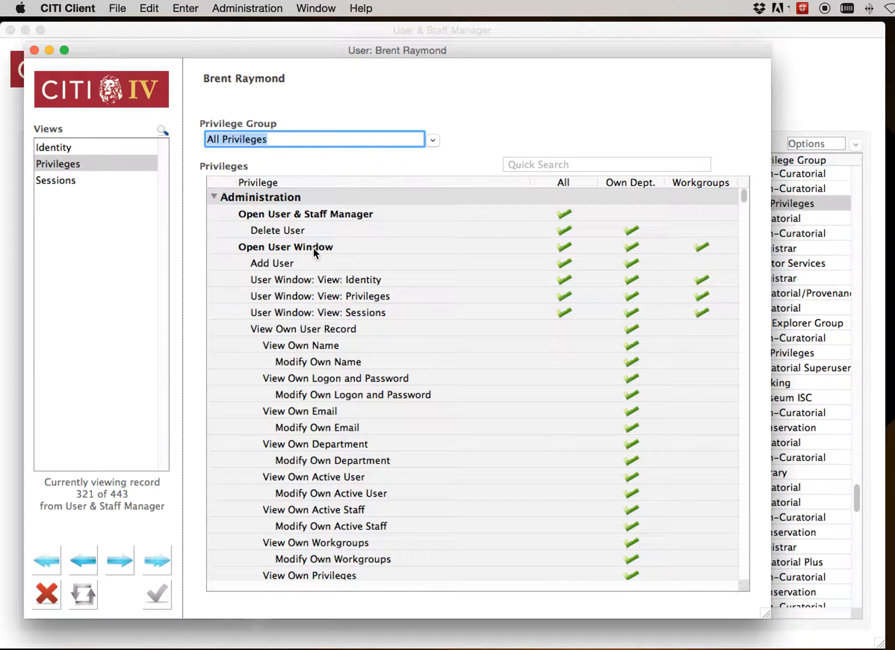
pyautogui.scroll(-20, 314, 247)
pyautogui.scroll(-20, 314, 248)
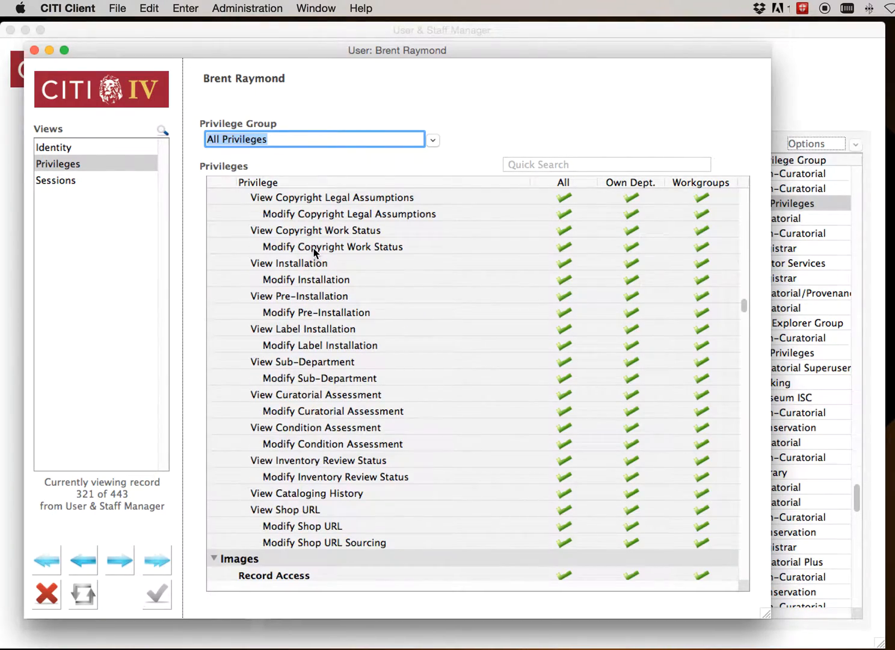
pyautogui.scroll(20, 313, 248)
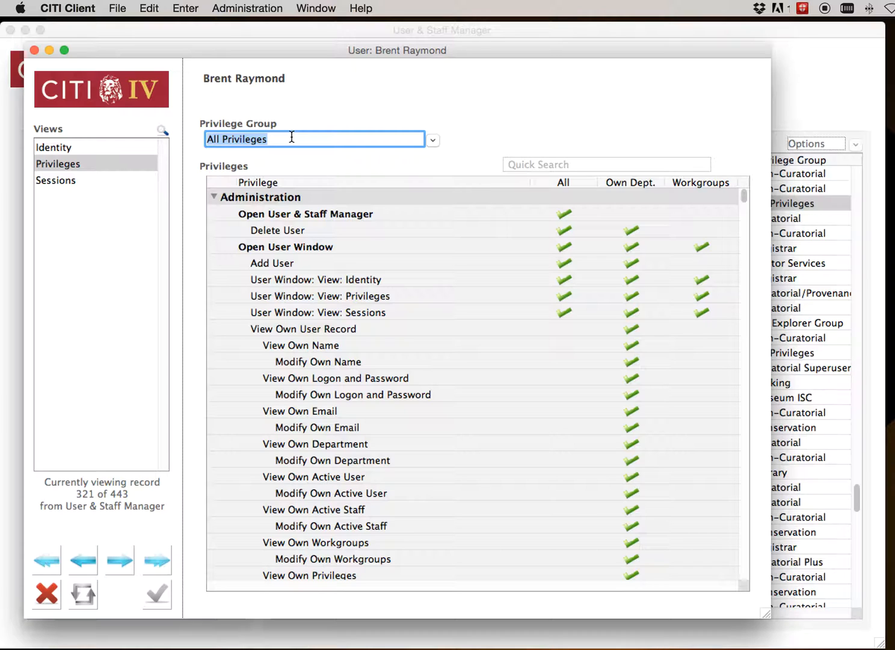
# Show the user's sessions, enlarge the window to reveal the Screen Size column, and look through the whole session history
pyautogui.click(67, 177)
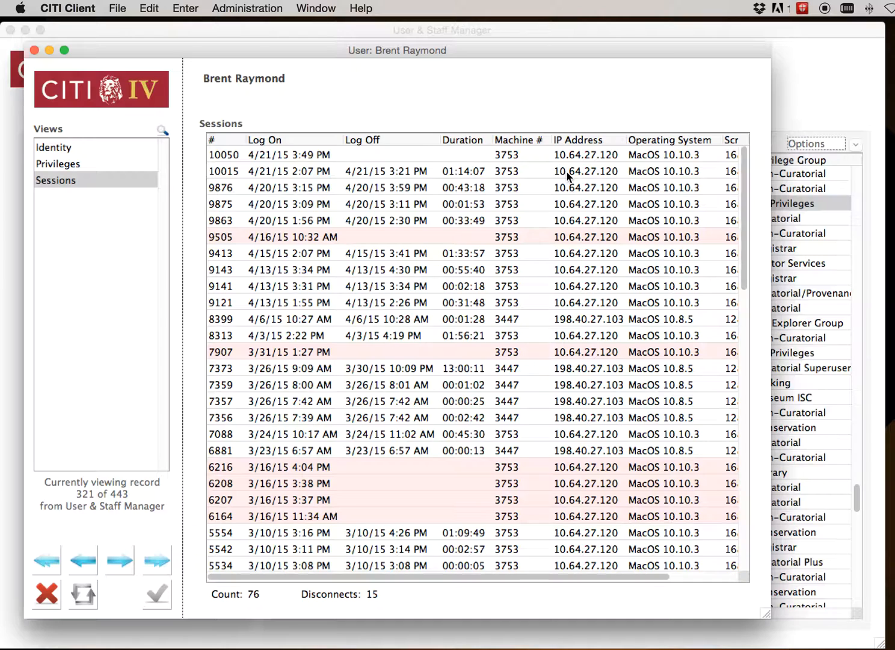
pyautogui.moveTo(765, 611); pyautogui.dragTo(894, 637)
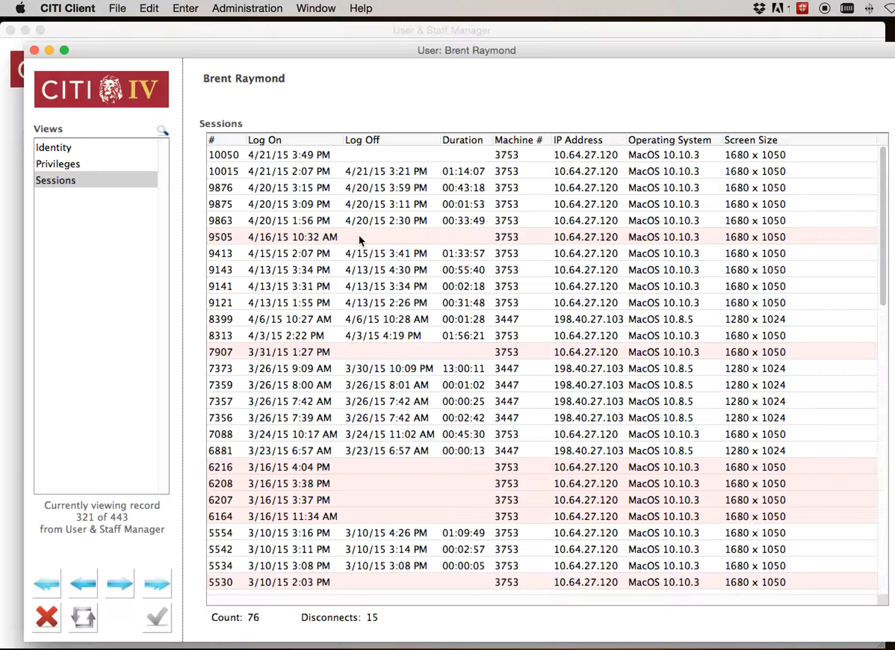
pyautogui.scroll(-15, 358, 234)
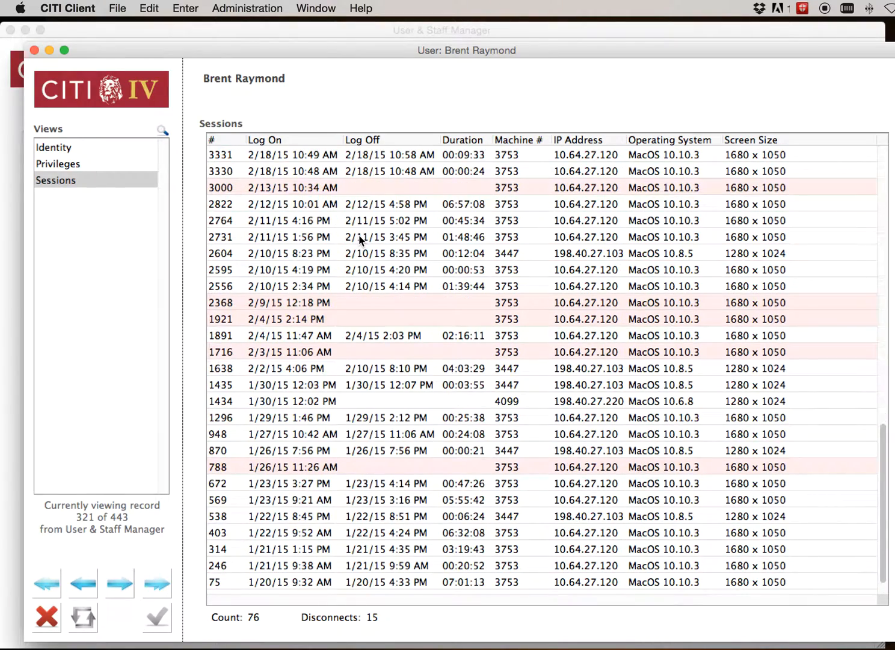
pyautogui.scroll(14, 359, 237)
pyautogui.scroll(2, 358, 238)
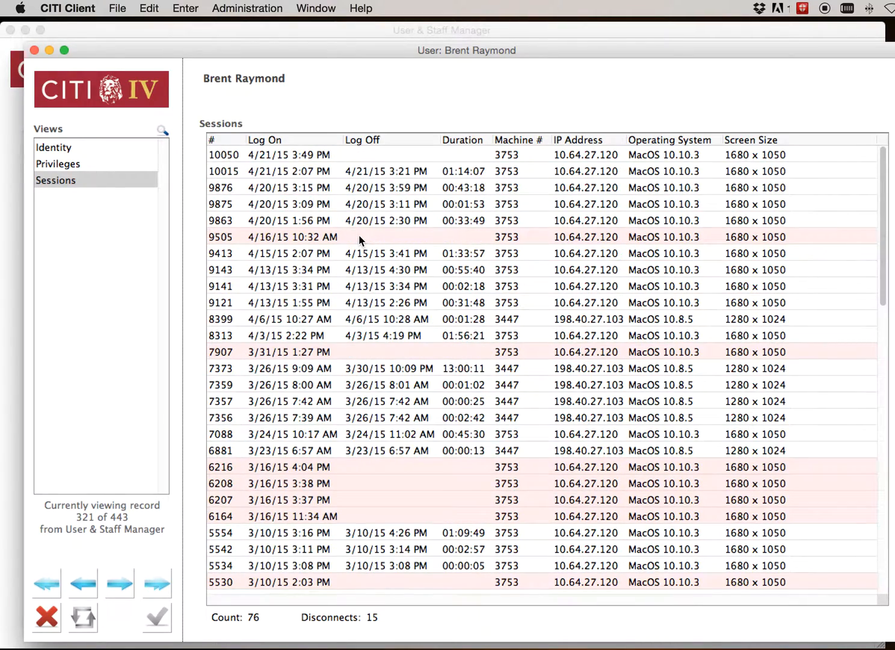
# Highlight sessions 9505 and 7907, which lack a log-off time, and session 9121 for comparison
pyautogui.click(277, 238)
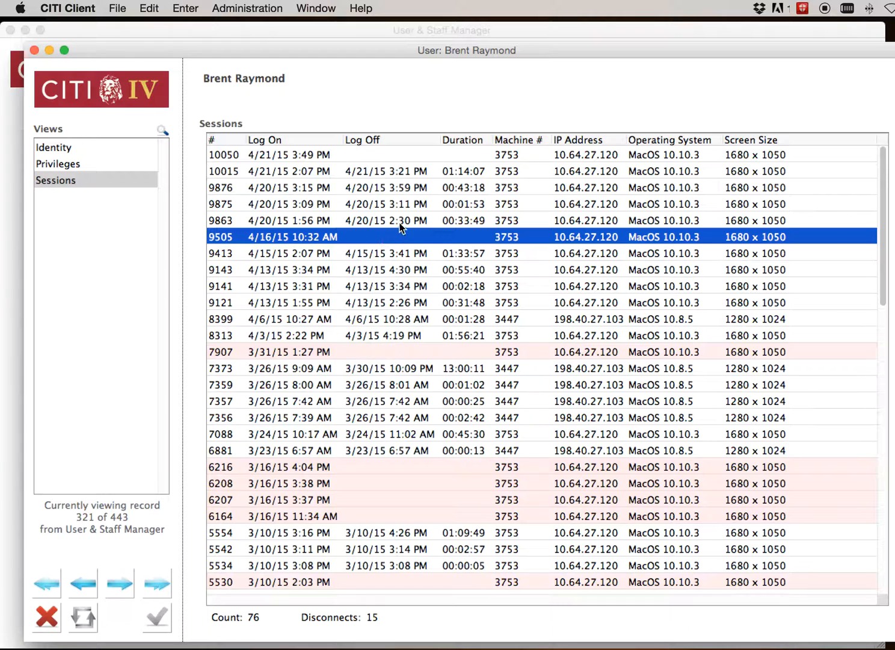
pyautogui.click(387, 352)
pyautogui.click(373, 302)
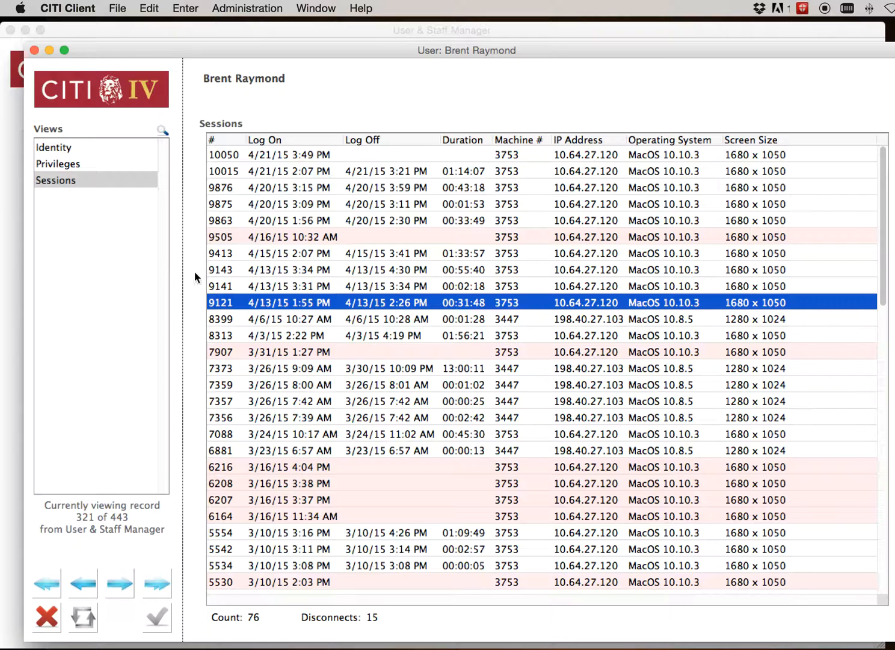
# Close the user record and the User & Staff Manager, and open the Workgroup Manager
pyautogui.click(46, 617)
pyautogui.click(11, 30)
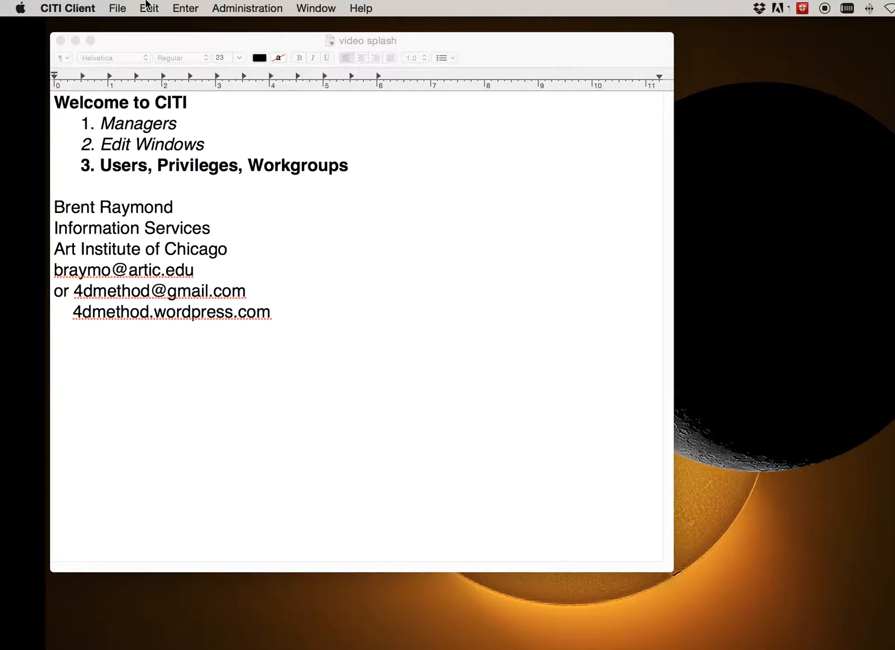
pyautogui.click(180, 8)
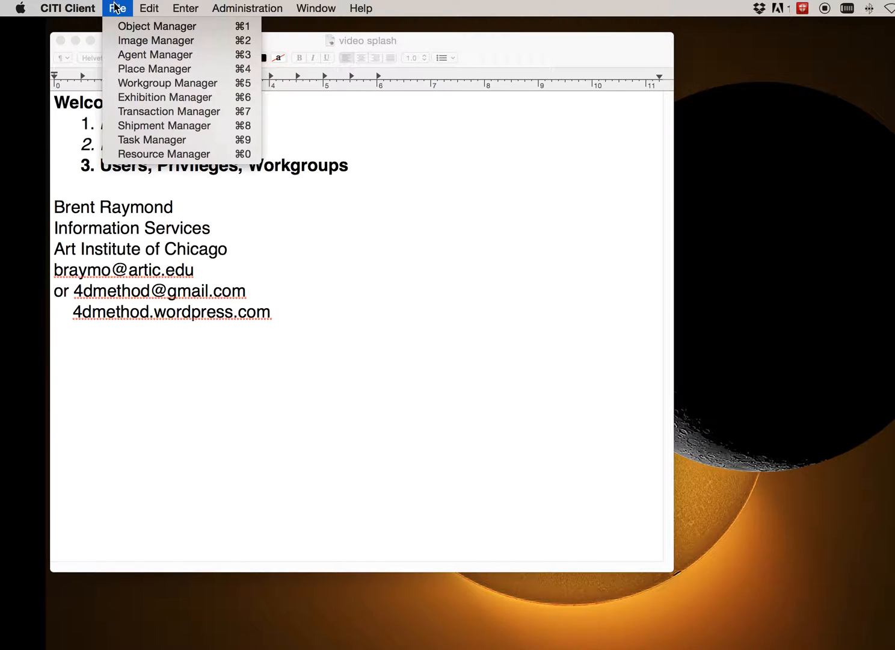
pyautogui.moveTo(128, 7)
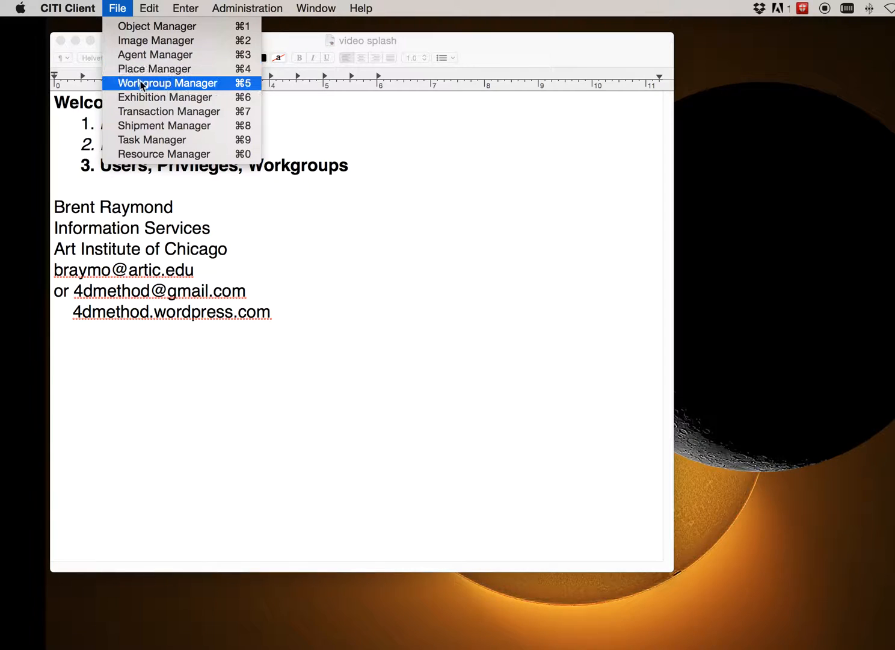
pyautogui.click(163, 87)
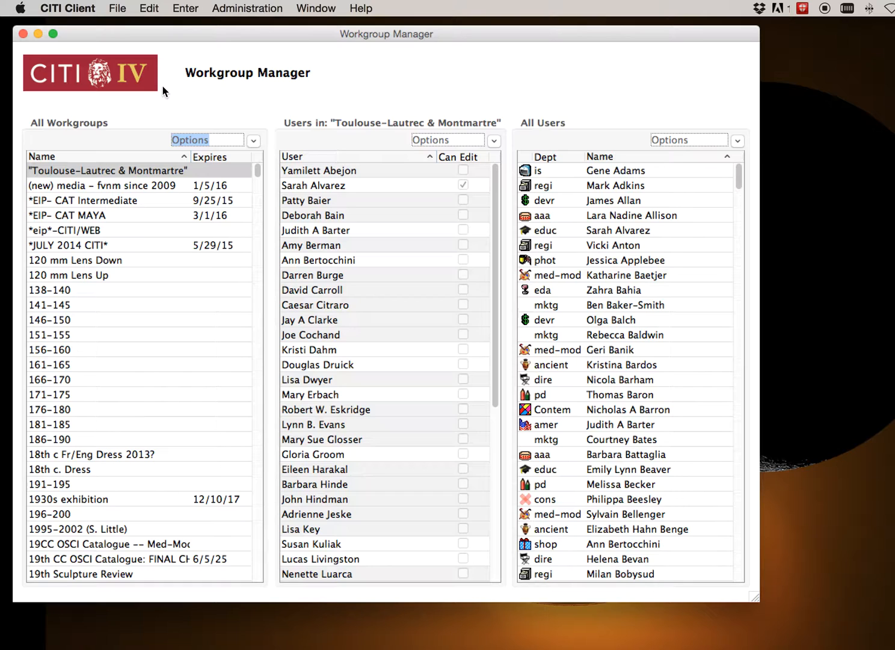
# Look through the list of all workgroups and return to its beginning
pyautogui.click(118, 7)
pyautogui.click(456, 47)
pyautogui.scroll(-10, 106, 335)
pyautogui.scroll(-15, 107, 335)
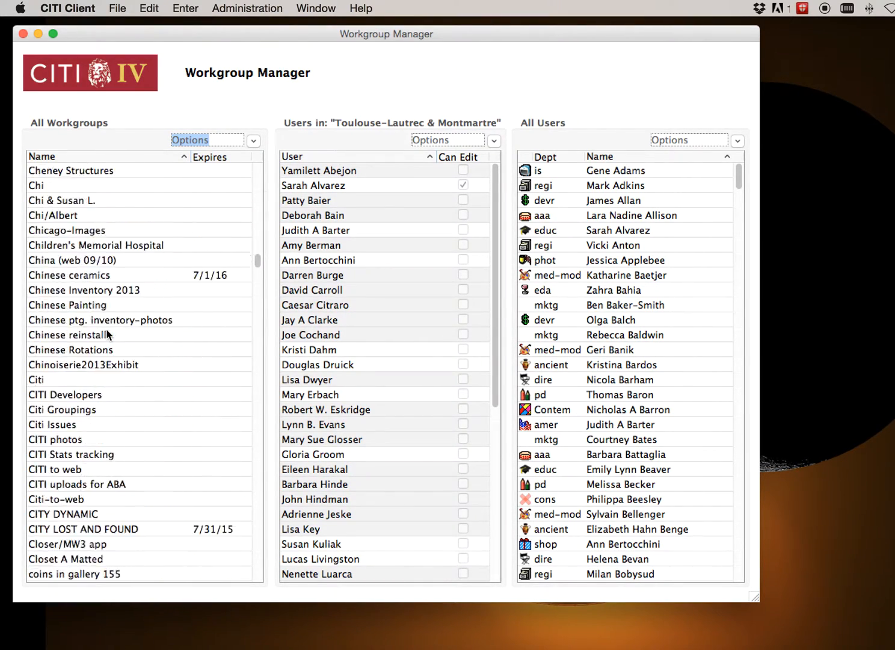
pyautogui.scroll(20, 107, 335)
pyautogui.scroll(10, 106, 334)
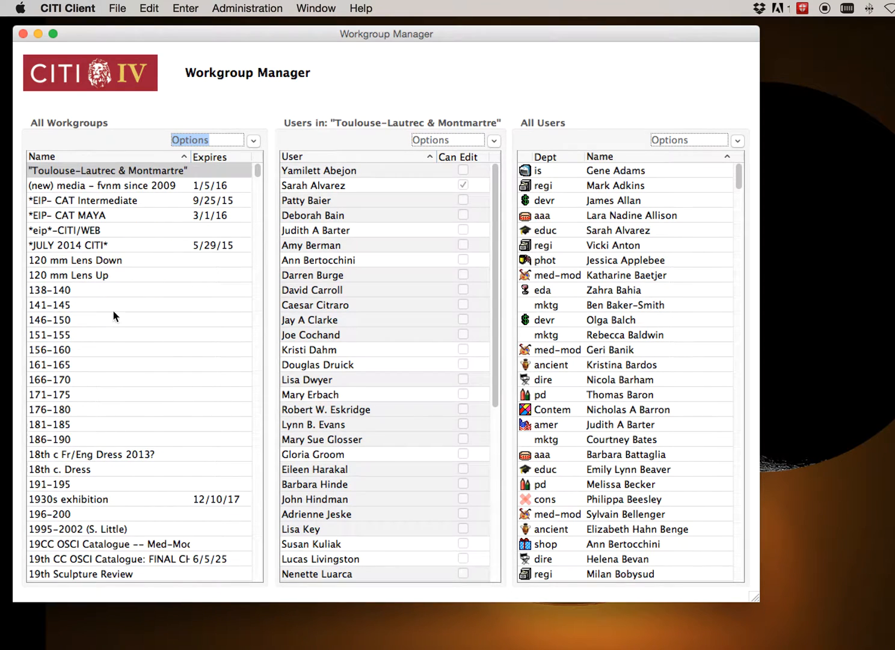
# Start adding a workgroup to examine its name and expiration date settings, and cancel without saving
pyautogui.click(253, 139)
pyautogui.click(264, 140)
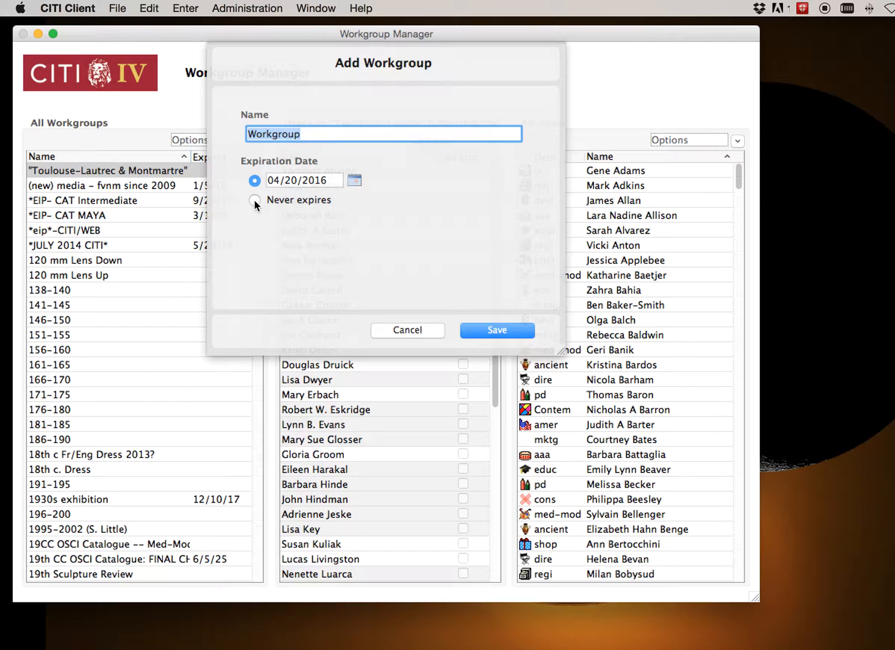
pyautogui.click(397, 329)
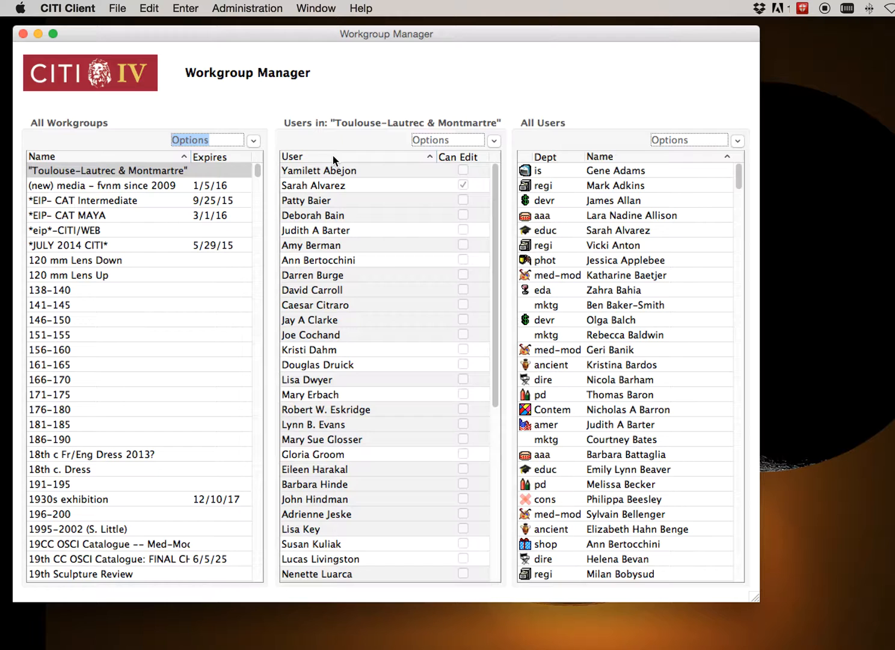
# Open the user record of the "Toulouse-Lautrec & Montmartre" member who has Can Edit rights, view the sessions, and close it
pyautogui.scroll(-10, 89, 397)
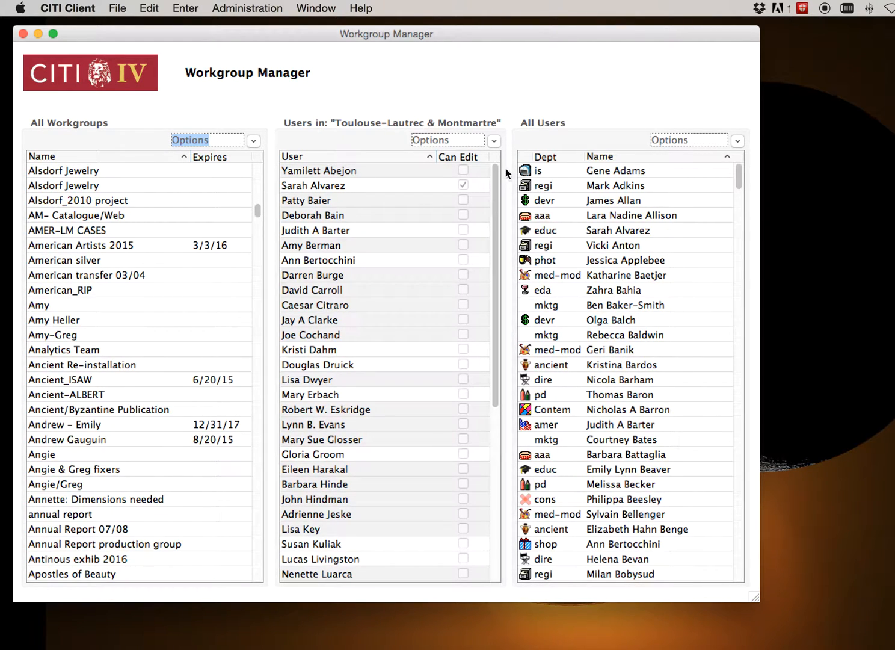
pyautogui.doubleClick(368, 186)
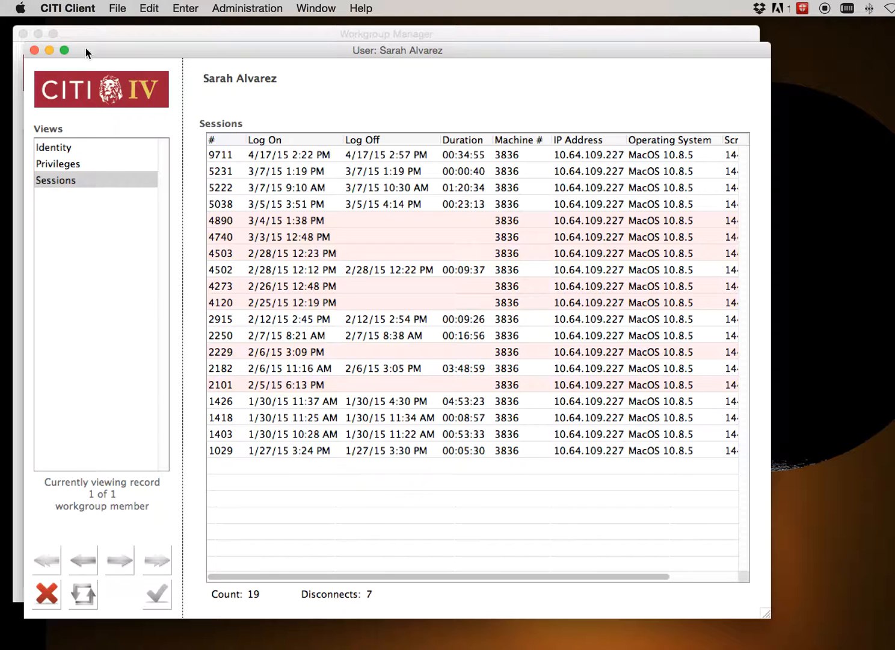
pyautogui.click(33, 50)
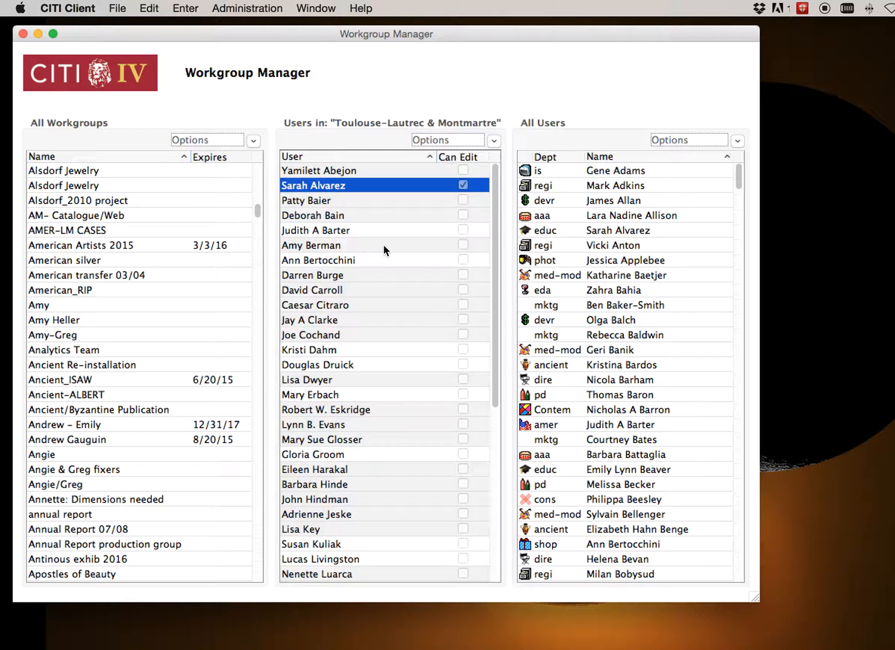
# Look through the list of all workgroups down to the entries beginning with Citi
pyautogui.scroll(-10, 383, 244)
pyautogui.scroll(10, 383, 244)
pyautogui.scroll(-10, 123, 317)
pyautogui.scroll(-12, 122, 317)
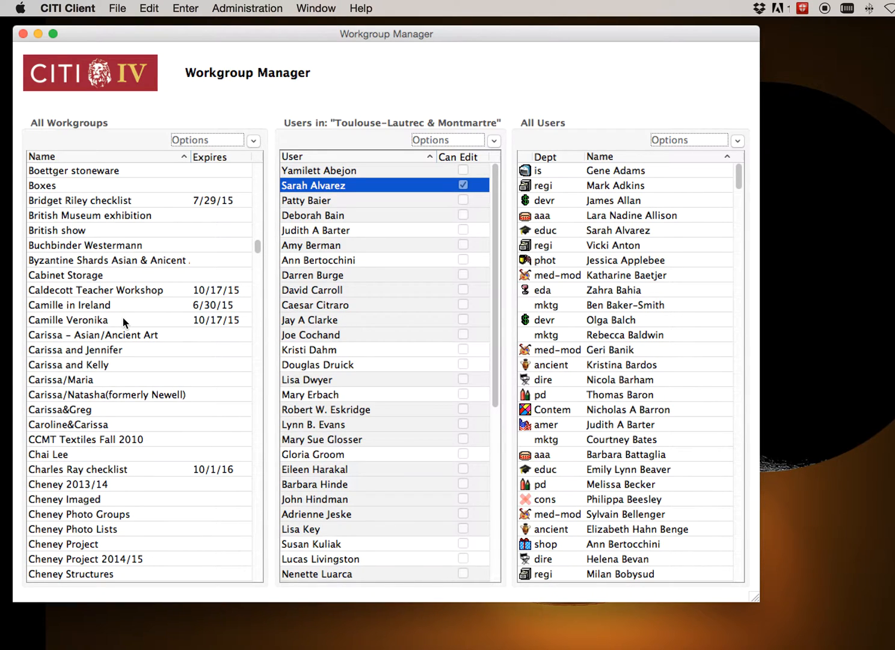
pyautogui.scroll(-2, 122, 317)
pyautogui.scroll(-3, 122, 317)
pyautogui.scroll(-5, 122, 320)
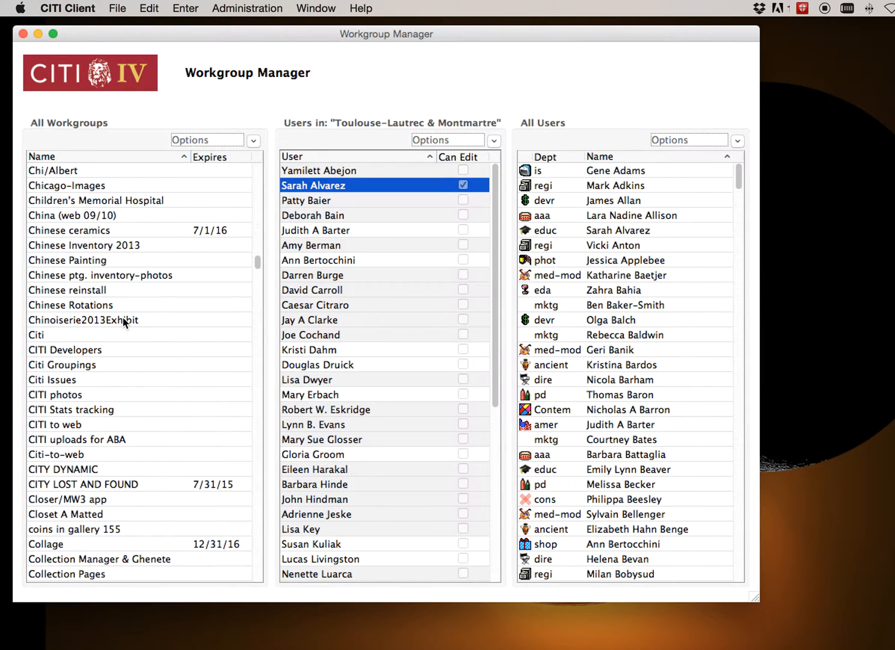
pyautogui.scroll(-3, 122, 320)
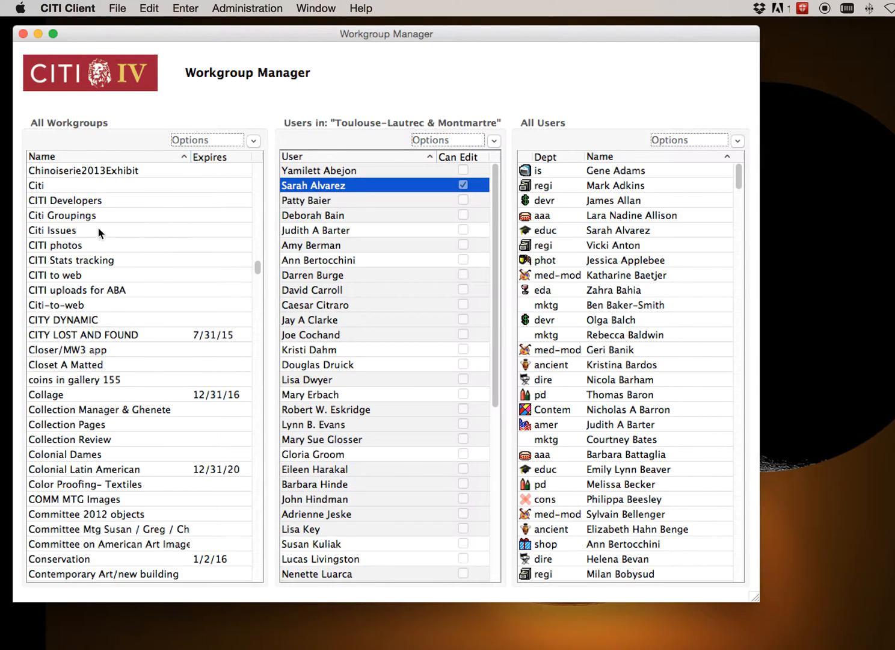
# Add the first person in the all-users list to the CITI Developers workgroup
pyautogui.click(88, 205)
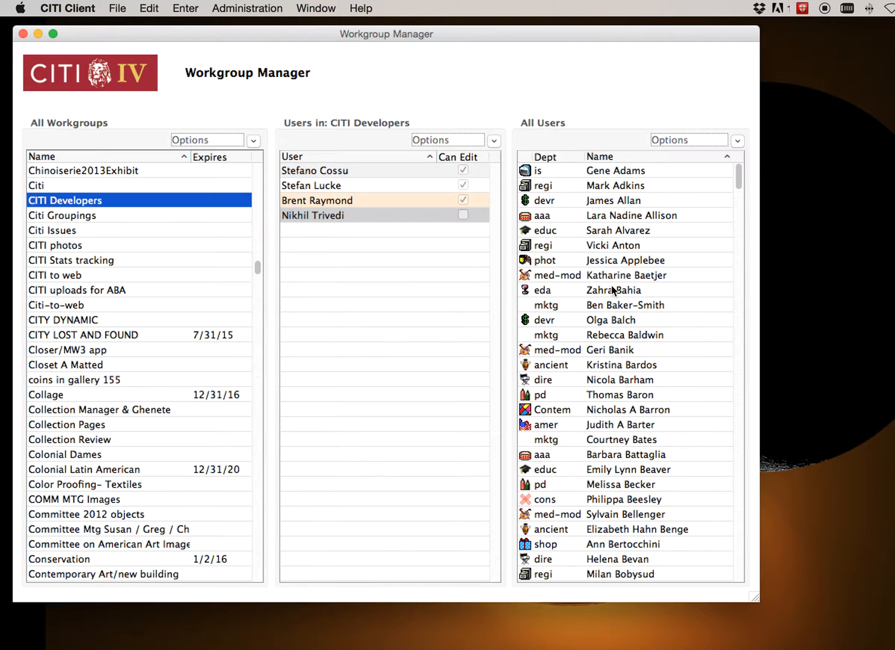
pyautogui.click(608, 174)
pyautogui.moveTo(609, 174); pyautogui.dragTo(383, 281)
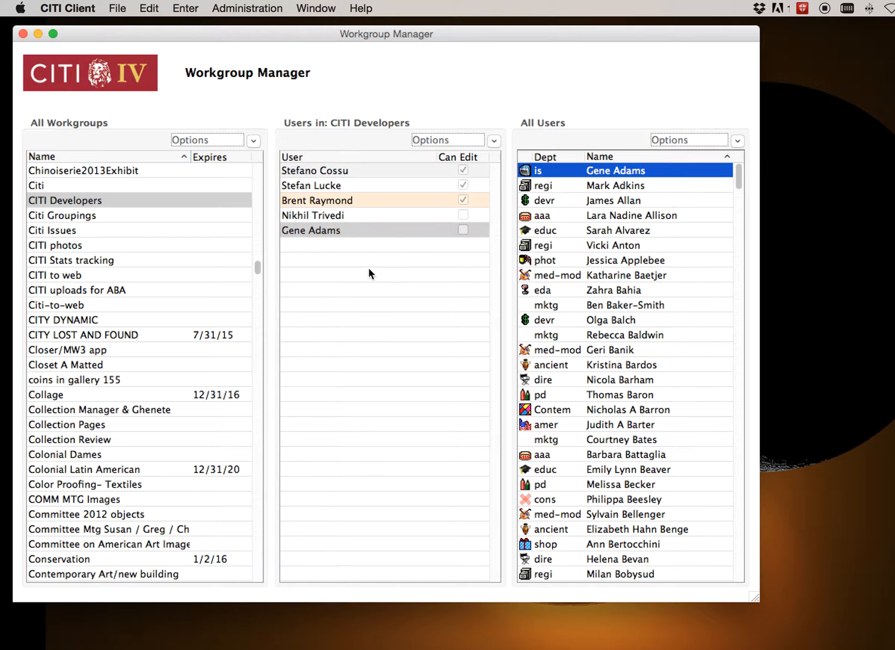
# Delete the newly added member from the CITI Developers workgroup, and check the actions offered for users and workgroups
pyautogui.click(311, 231)
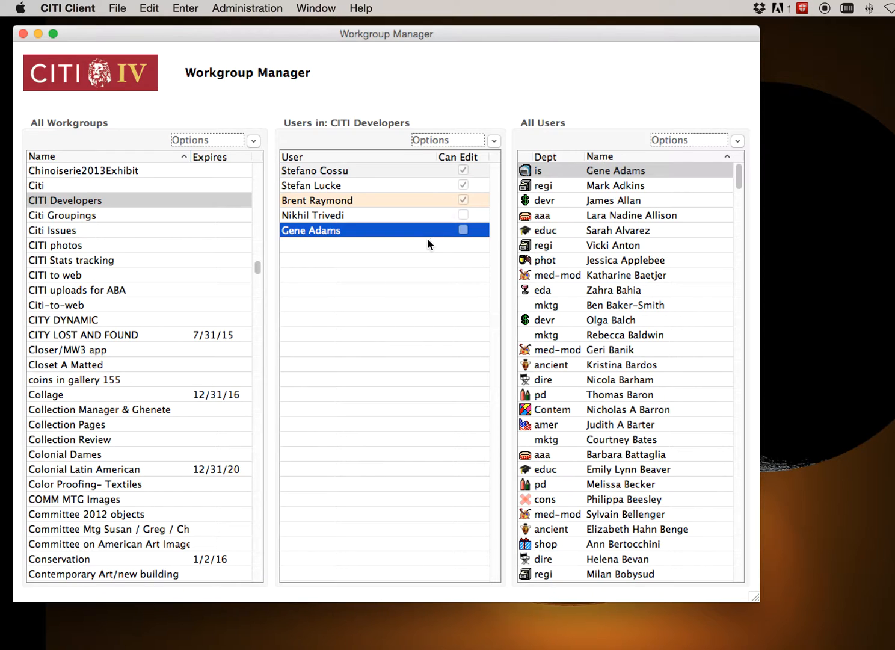
pyautogui.click(738, 142)
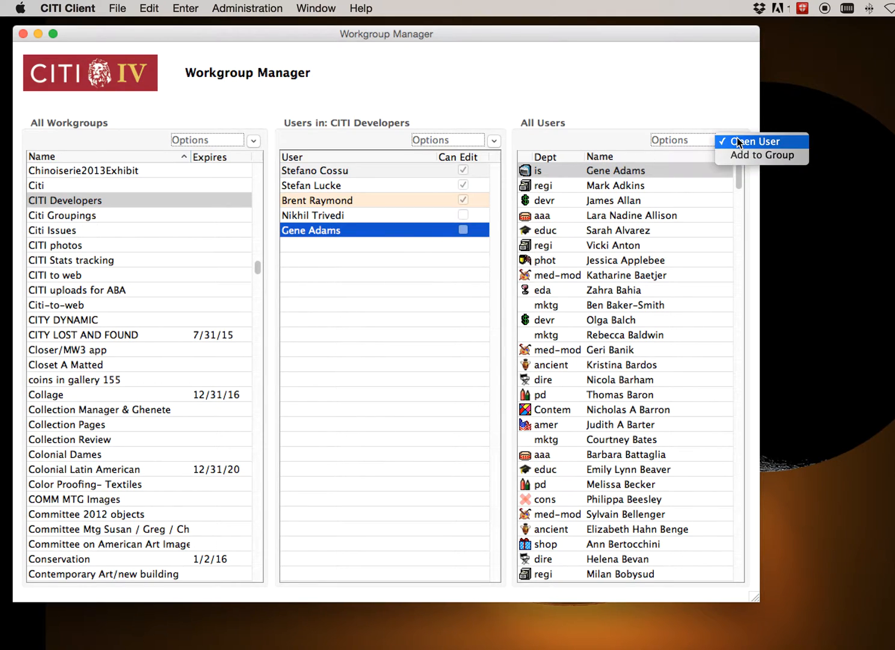
pyautogui.click(639, 90)
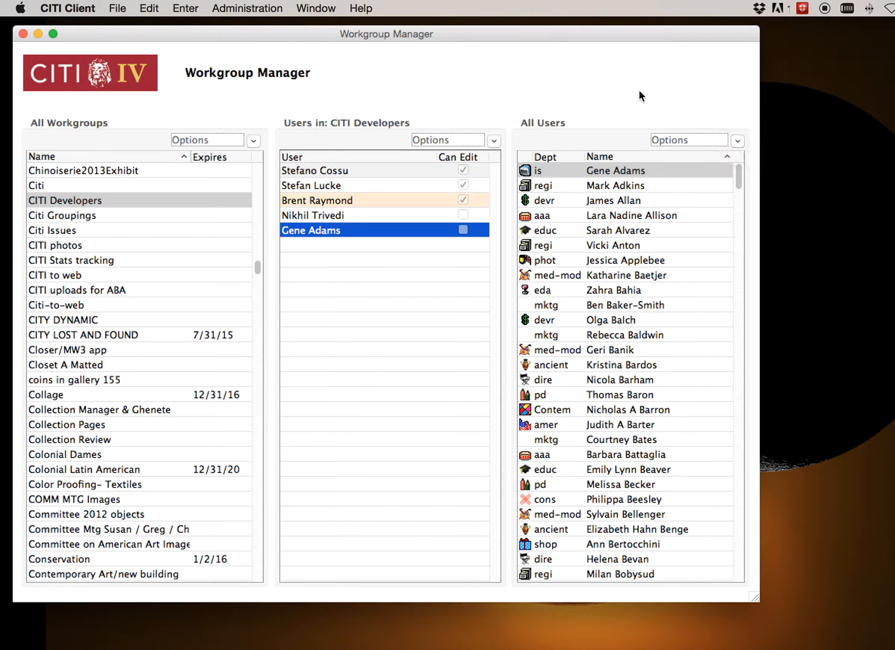
pyautogui.click(738, 143)
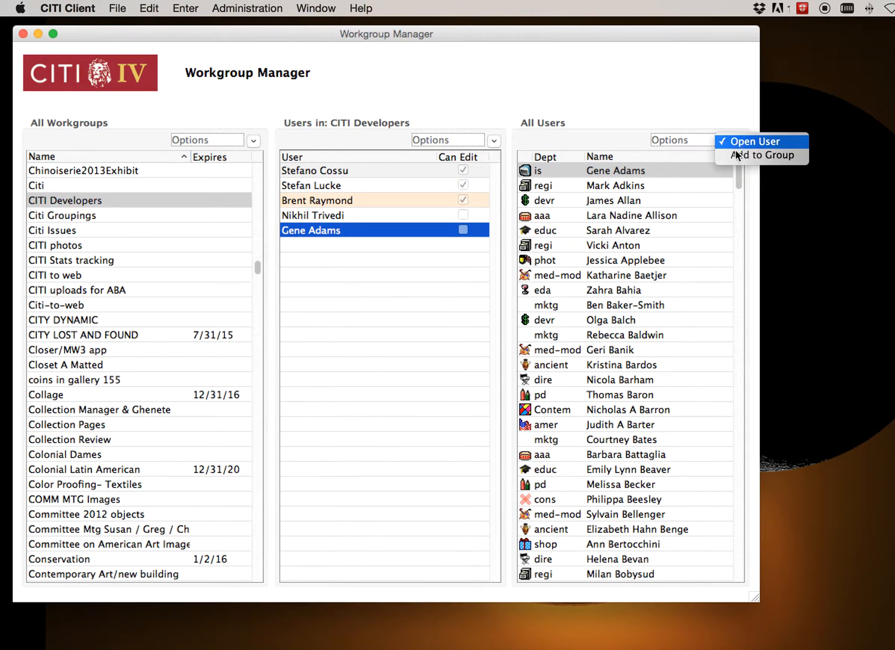
pyautogui.click(521, 130)
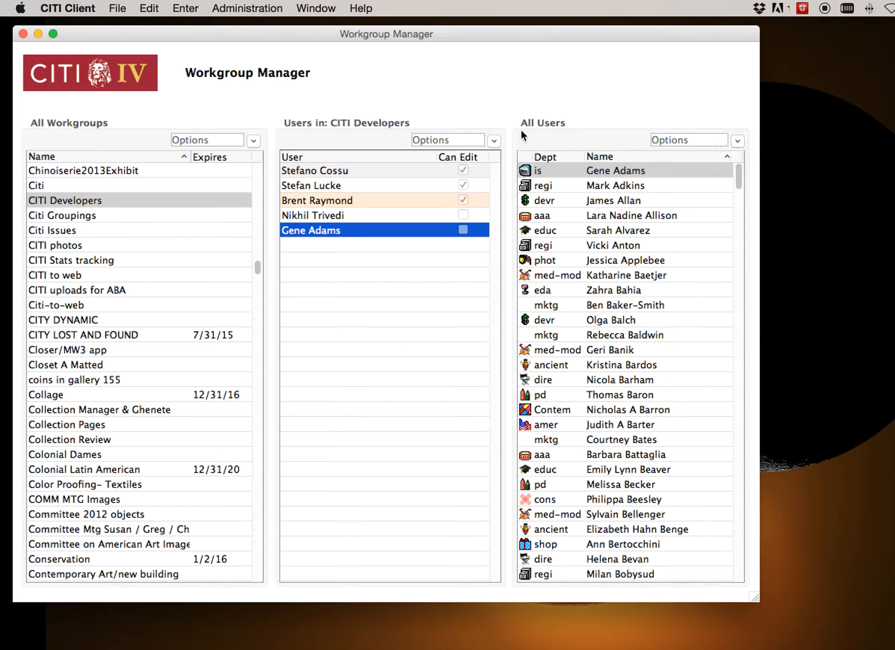
pyautogui.click(495, 145)
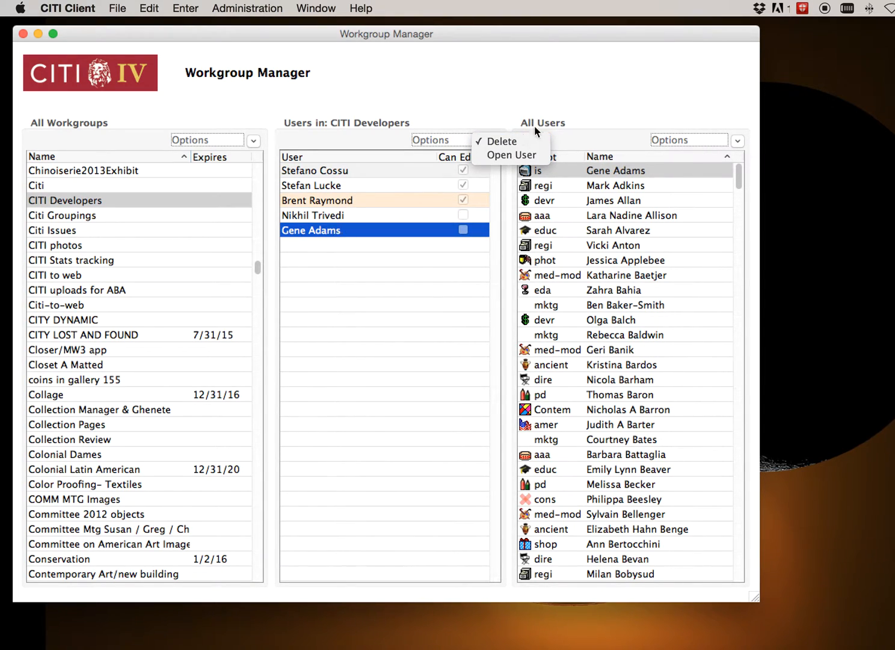
pyautogui.click(509, 142)
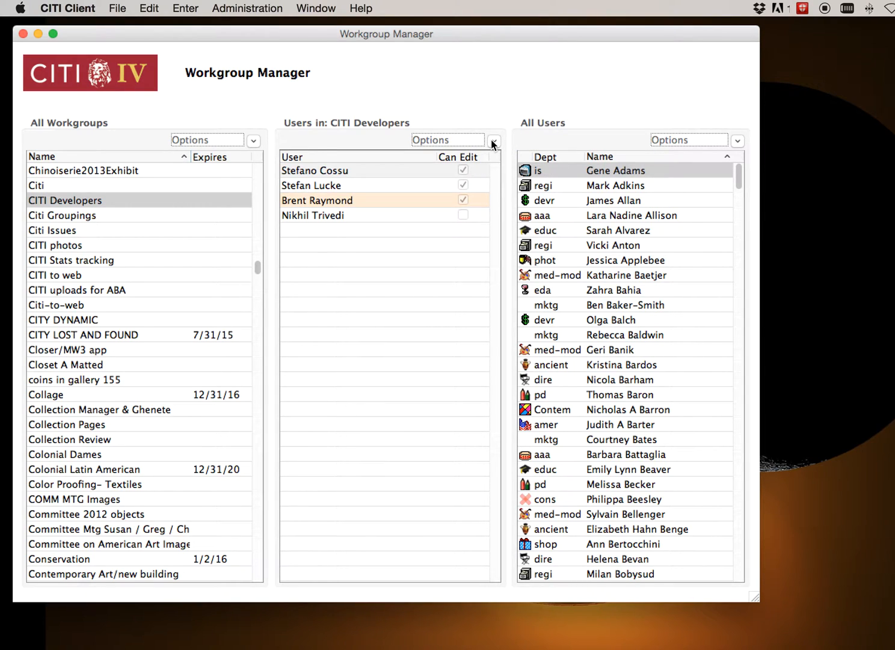
pyautogui.click(252, 143)
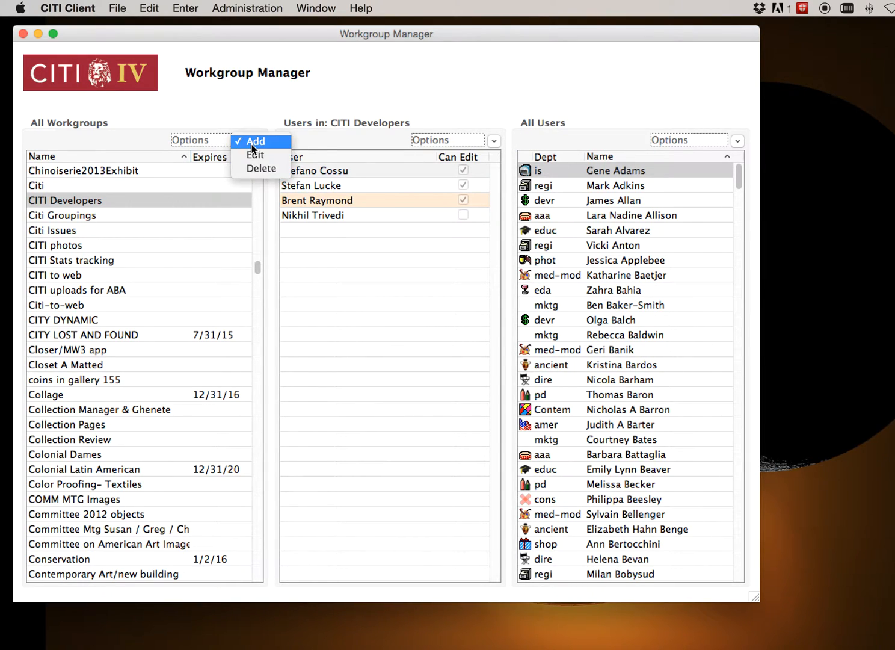
pyautogui.click(474, 107)
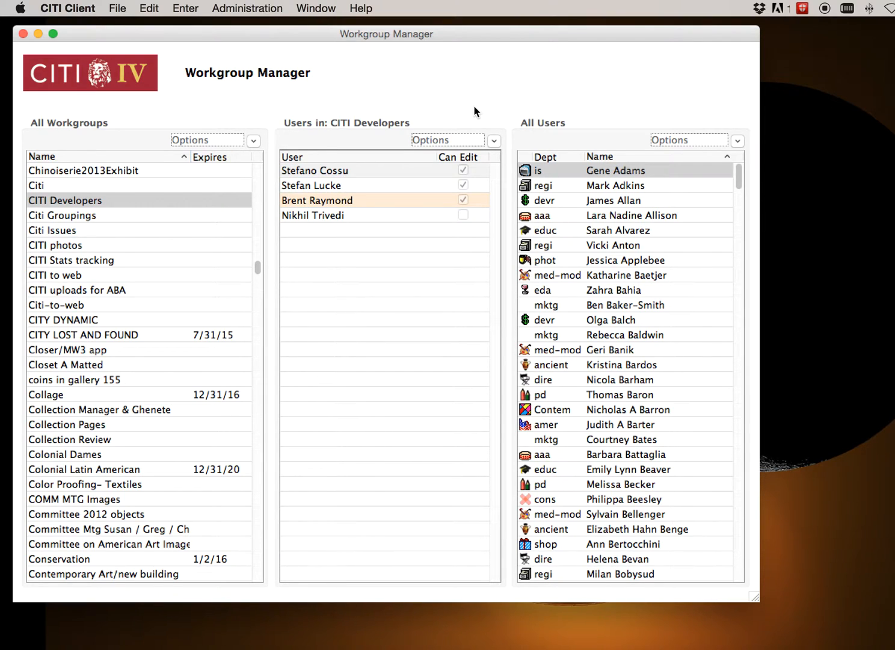
# Close the Workgroup Manager, open the Object Manager, and position its window so the whole content is in view
pyautogui.click(23, 33)
pyautogui.click(116, 7)
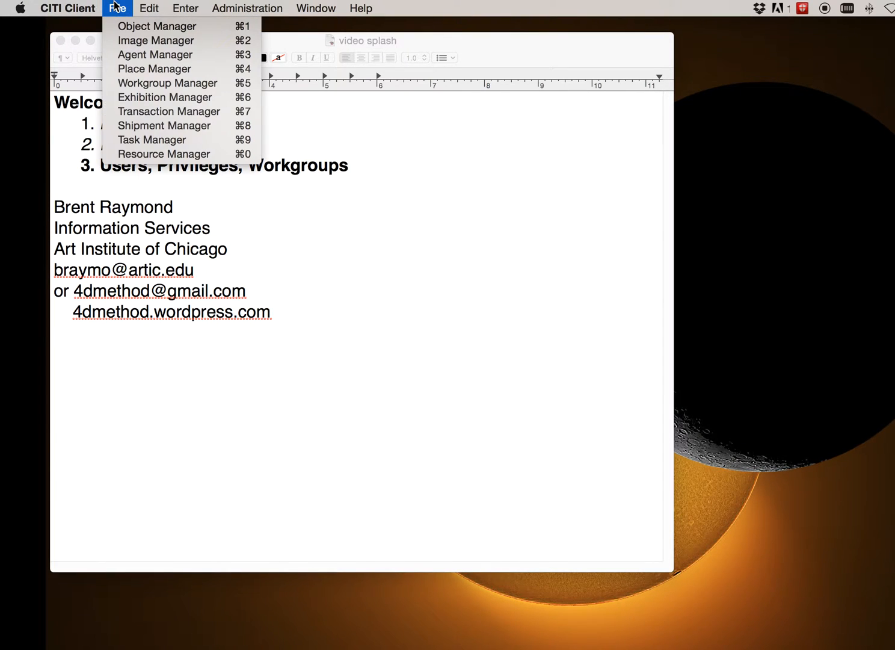
pyautogui.click(126, 26)
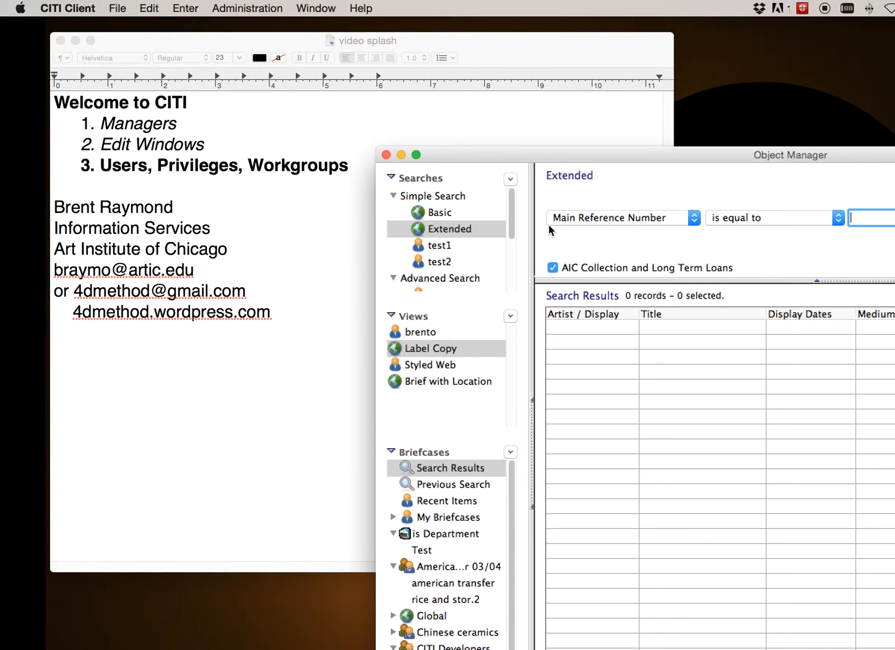
pyautogui.moveTo(511, 159); pyautogui.dragTo(210, 6)
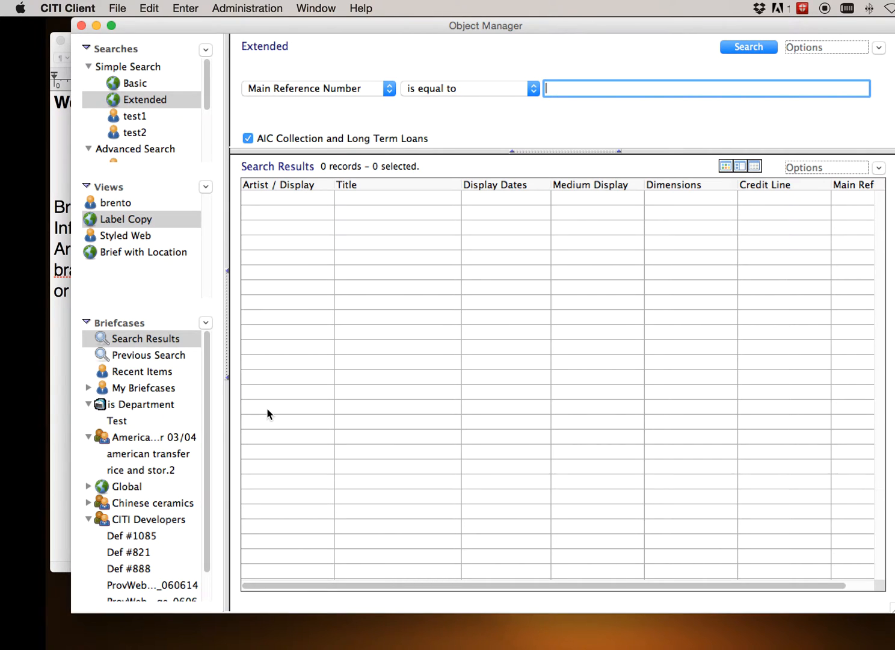
# Show the objects in the Test briefcase of the is Department and look over the list of briefcases
pyautogui.scroll(-2, 140, 503)
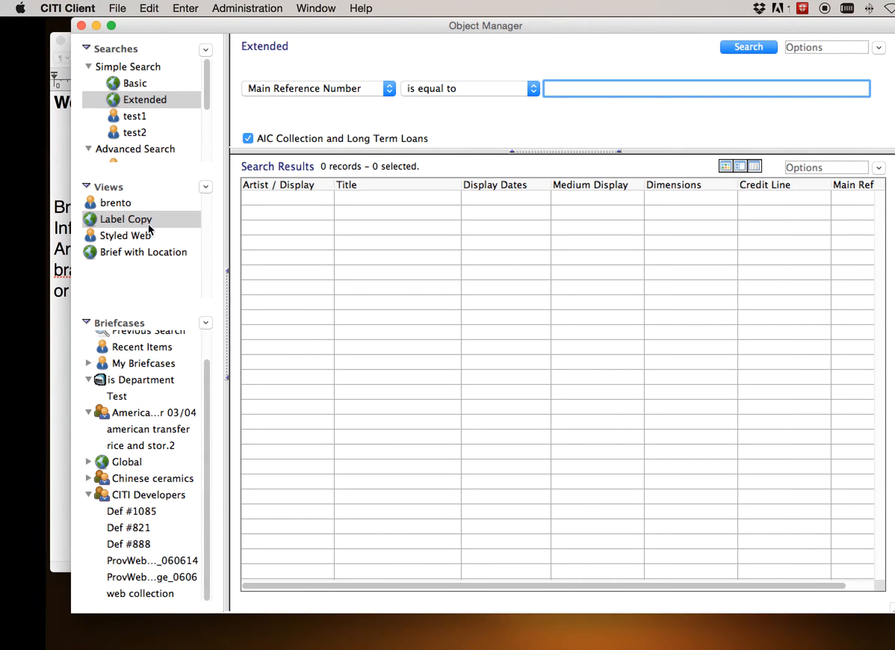
pyautogui.click(121, 397)
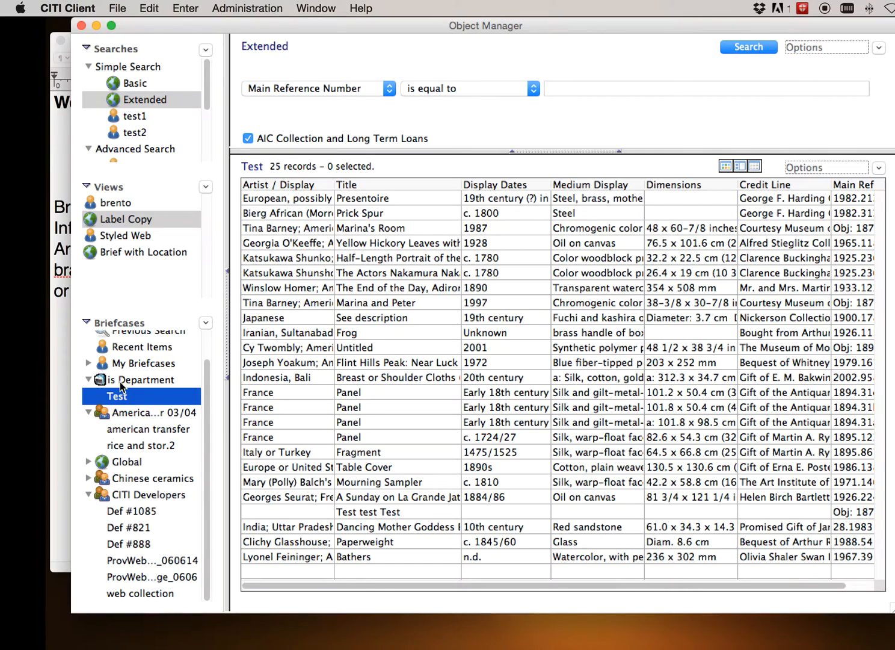
pyautogui.scroll(2, 122, 385)
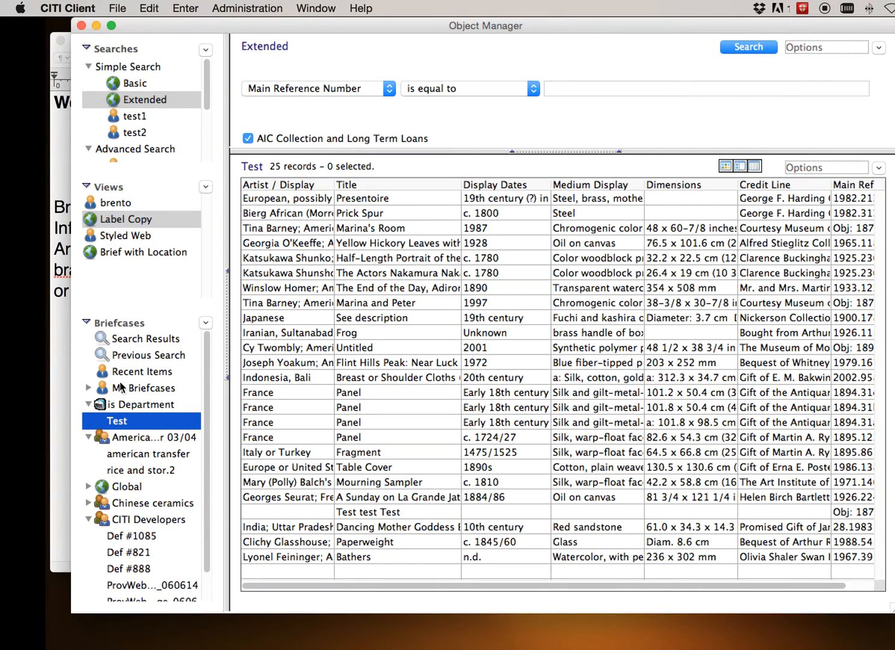
# Show the Chinese ceramics workgroup's **ADD** briefcase, and view its briefcase information without changing anything
pyautogui.click(136, 506)
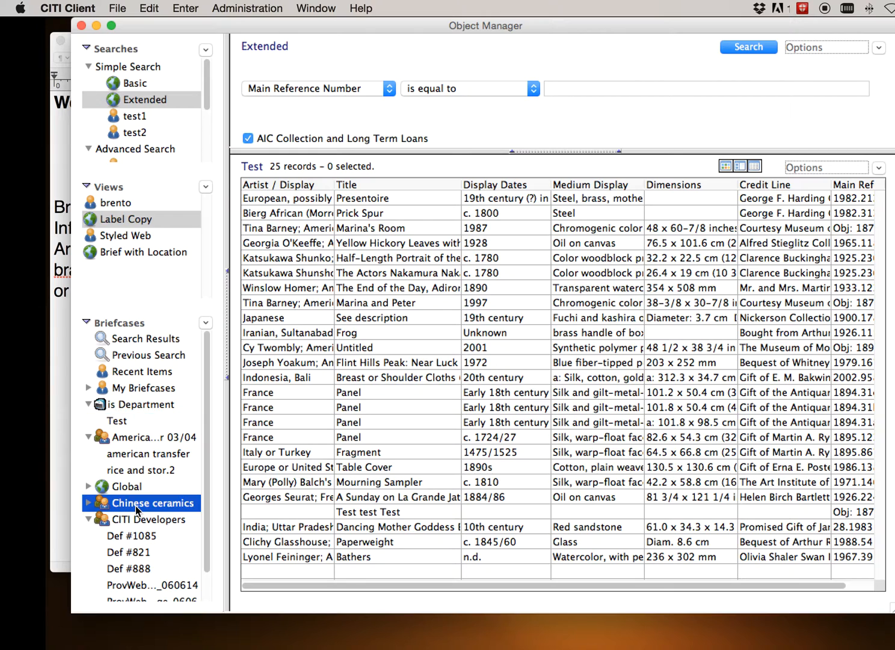
pyautogui.click(89, 503)
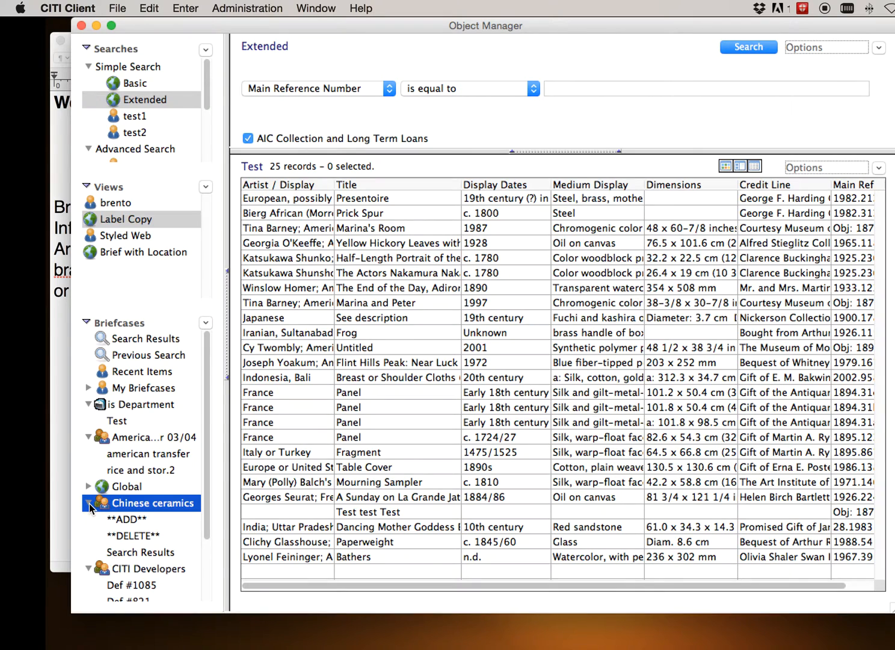
pyautogui.click(128, 519)
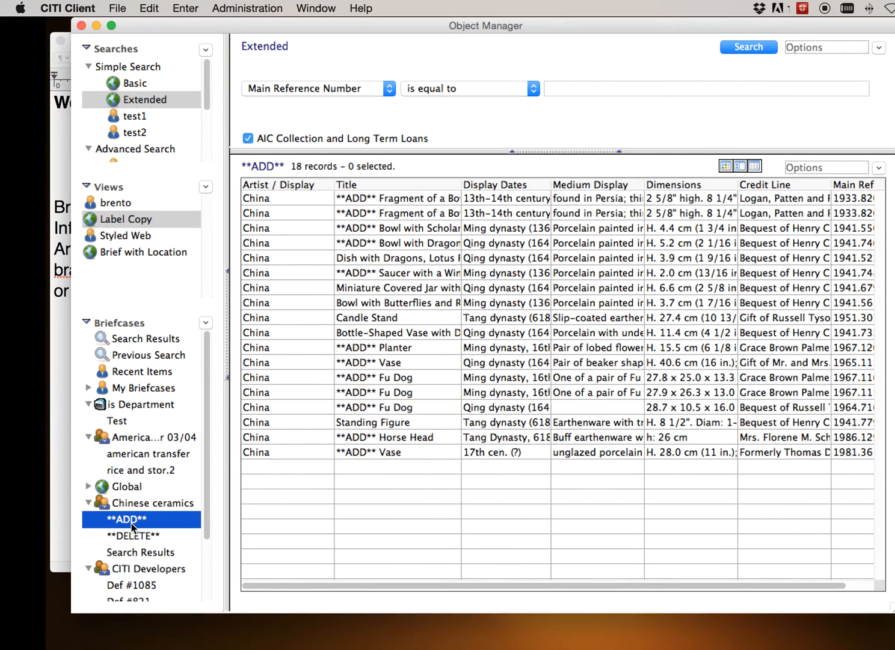
pyautogui.click(204, 326)
pyautogui.click(213, 333)
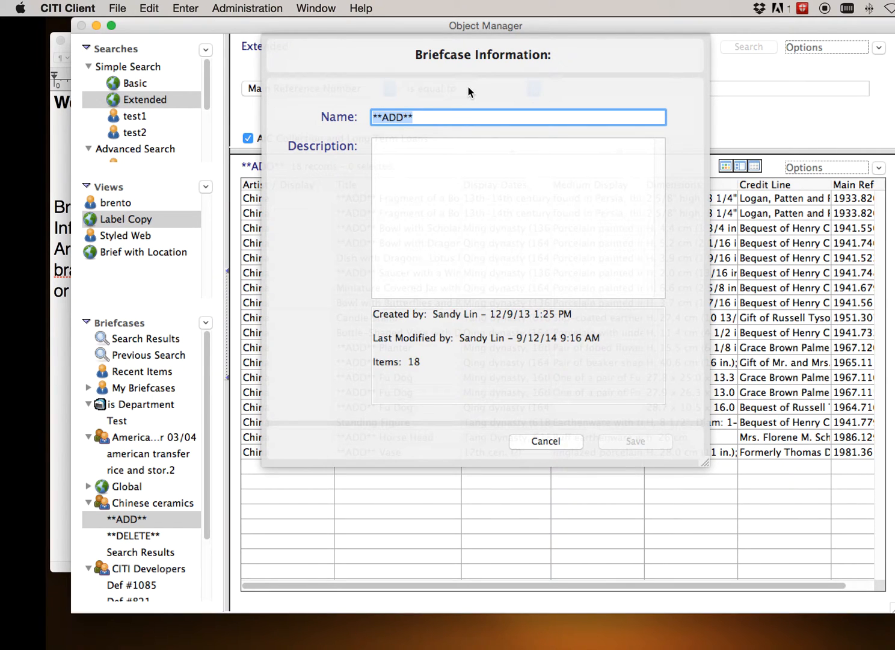
pyautogui.press('Escape')
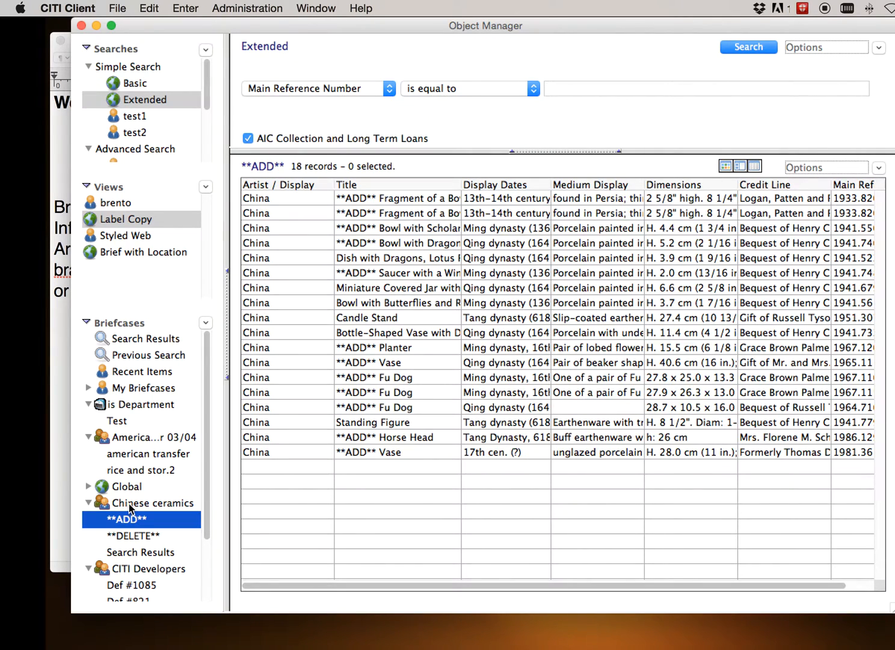
# Start saving the **ADD** records as a briefcase to examine the workgroups available for sharing, and cancel without saving
pyautogui.click(131, 505)
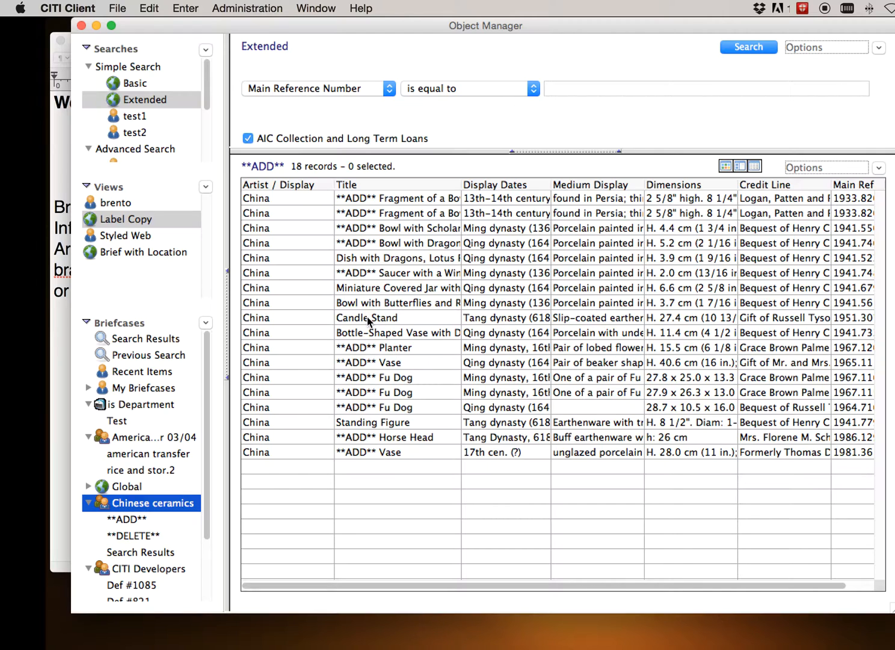
pyautogui.click(880, 169)
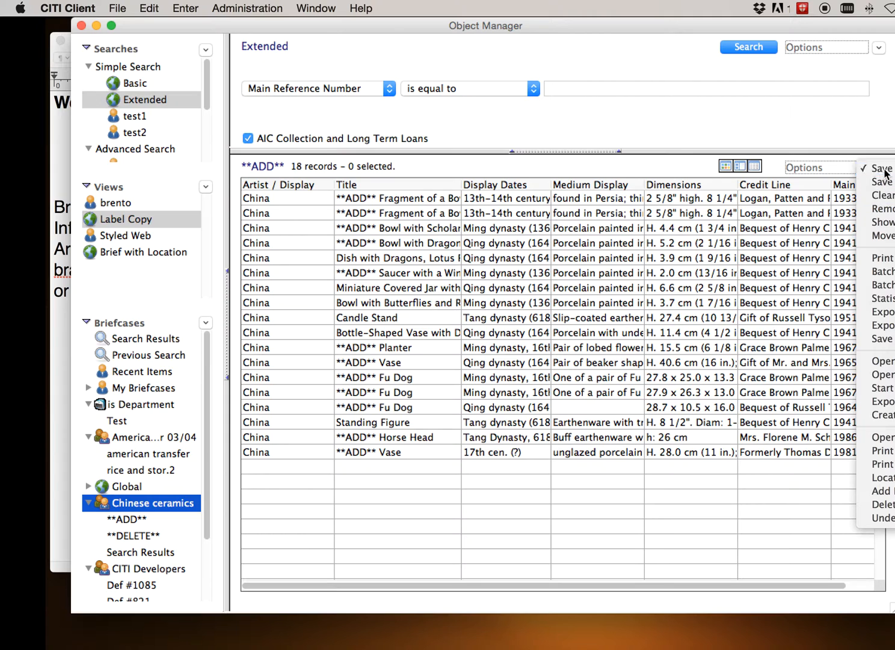
pyautogui.click(881, 169)
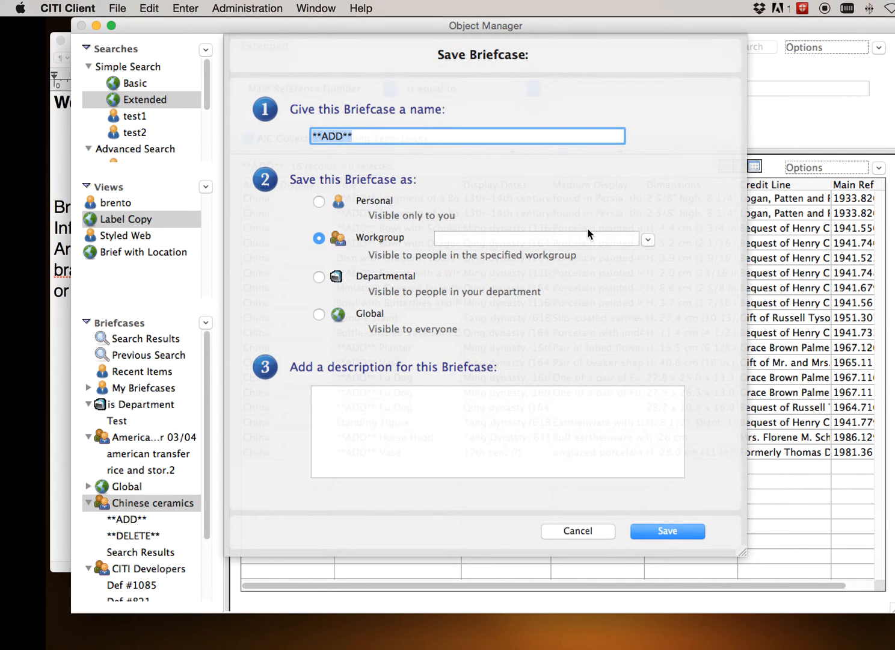
pyautogui.click(648, 240)
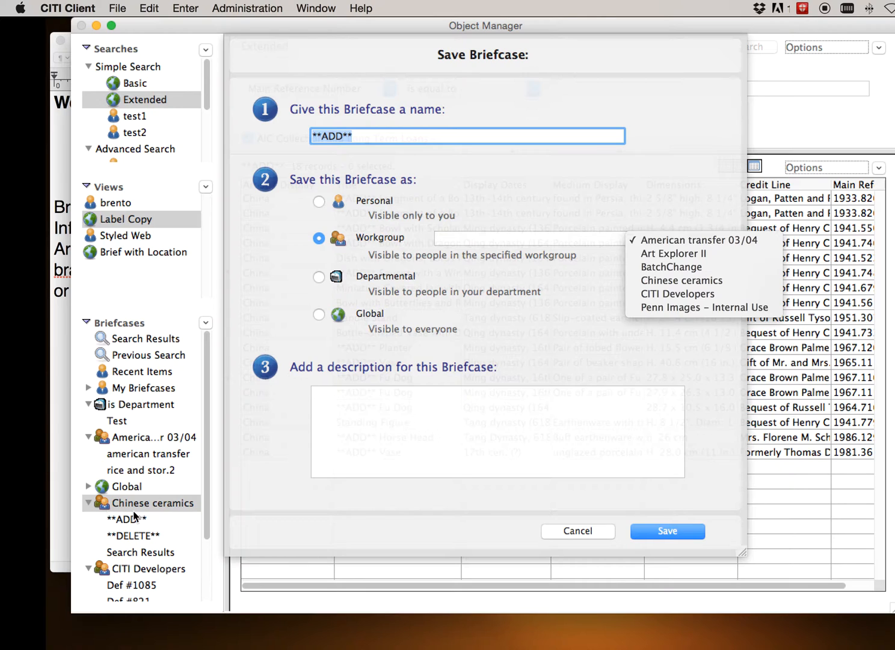
pyautogui.click(536, 180)
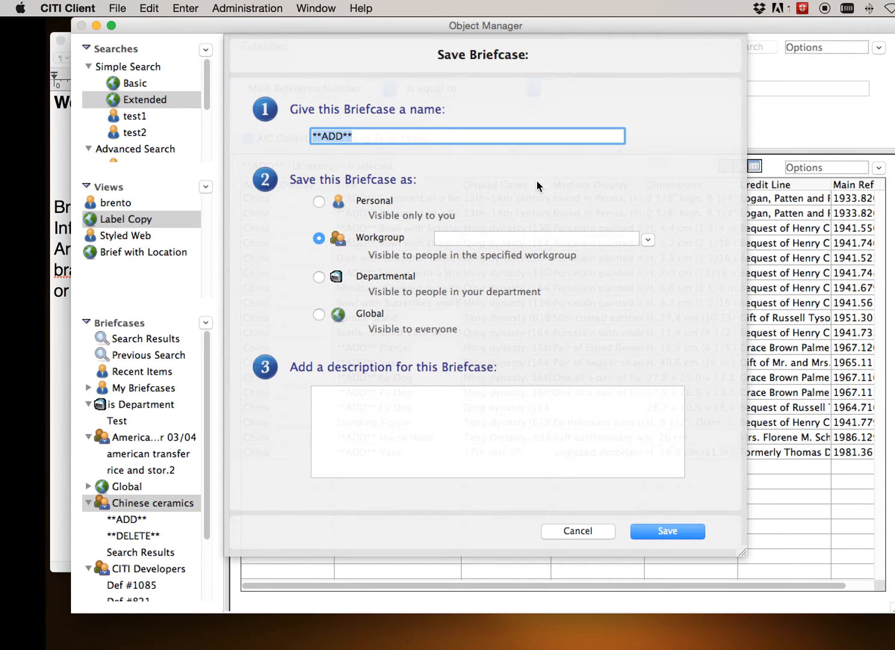
pyautogui.click(576, 529)
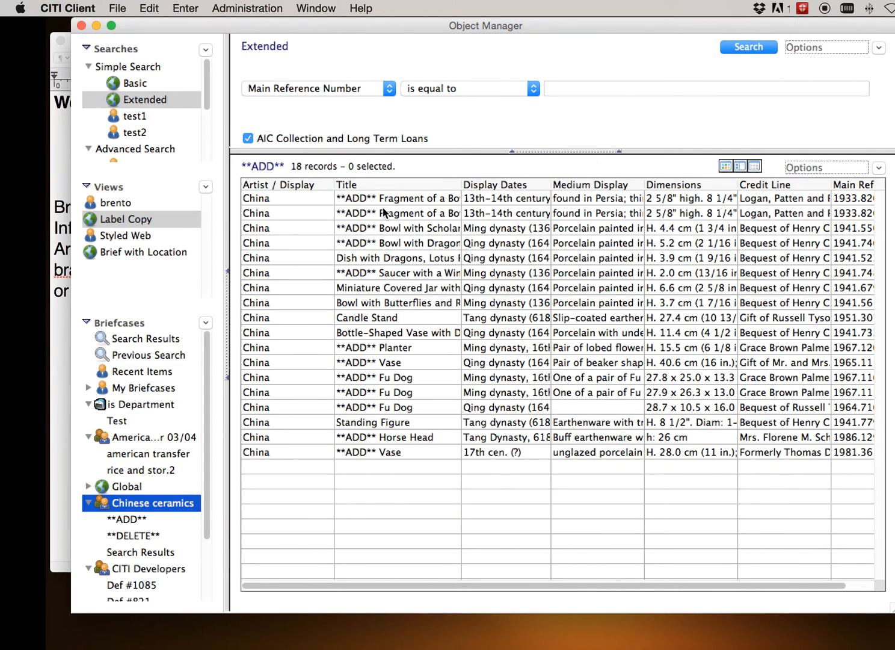
# Open the Corallo Chair object record from the personal My Essential Art briefcase
pyautogui.click(89, 406)
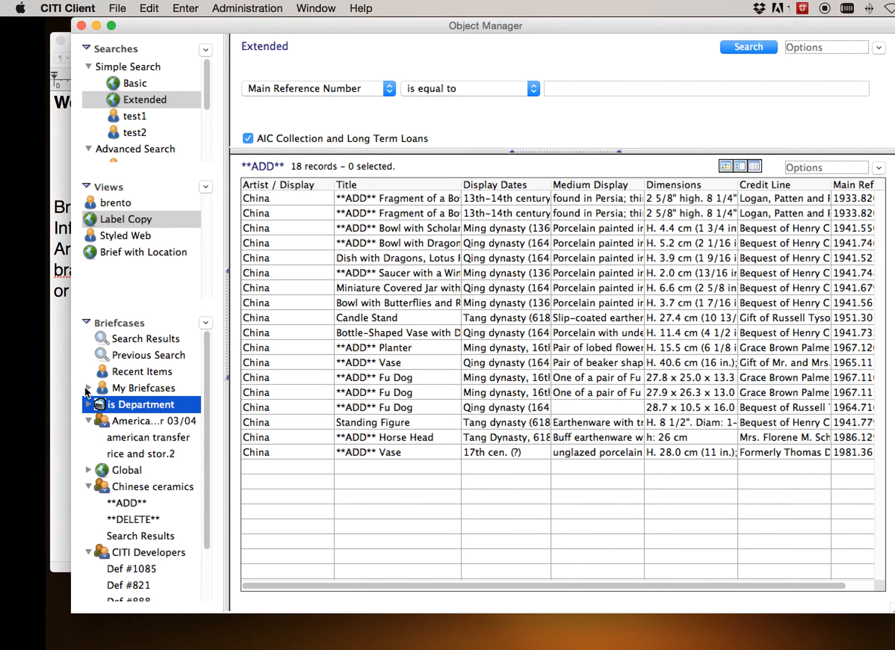
pyautogui.click(88, 388)
pyautogui.click(142, 405)
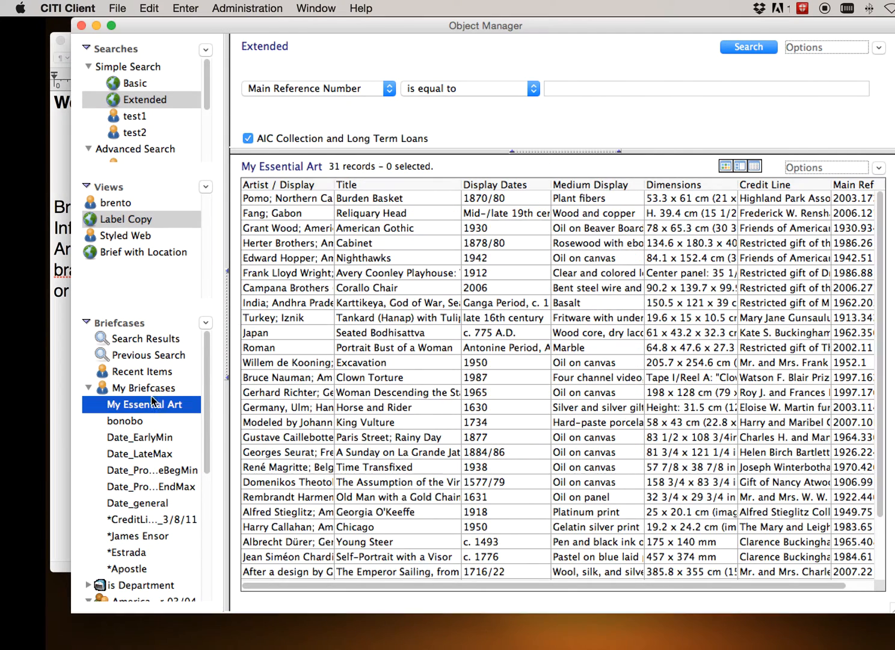
pyautogui.doubleClick(289, 289)
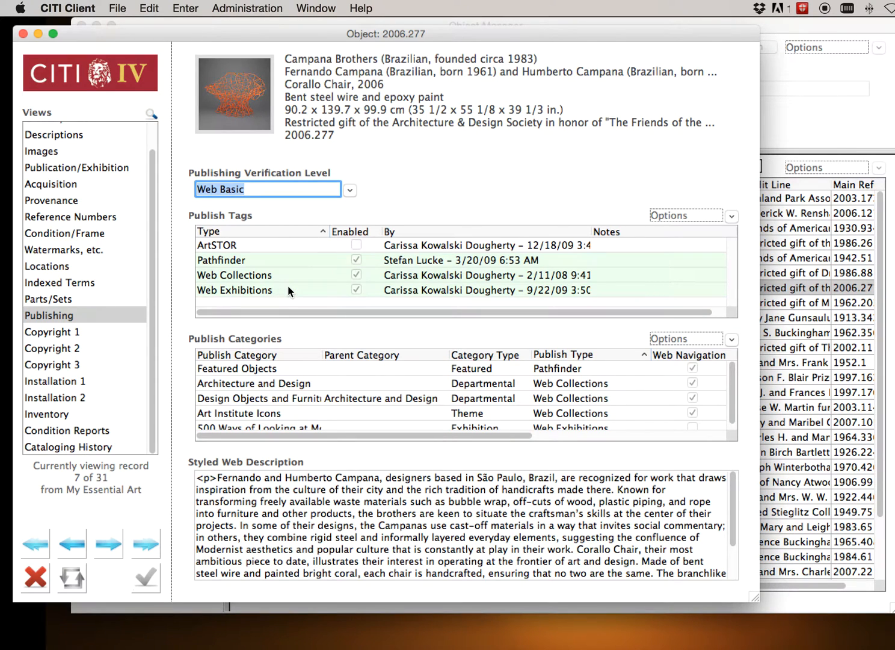
# Look through the record's searchable field list and show the Parts/Sets view that contains the Workgroups section
pyautogui.click(150, 112)
pyautogui.scroll(-10, 148, 108)
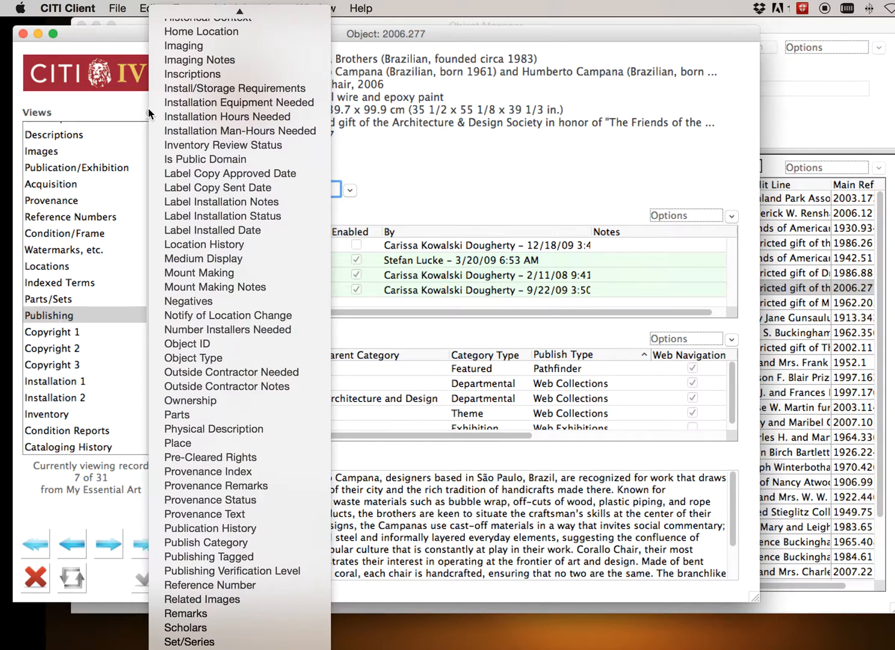
pyautogui.scroll(-1, 148, 108)
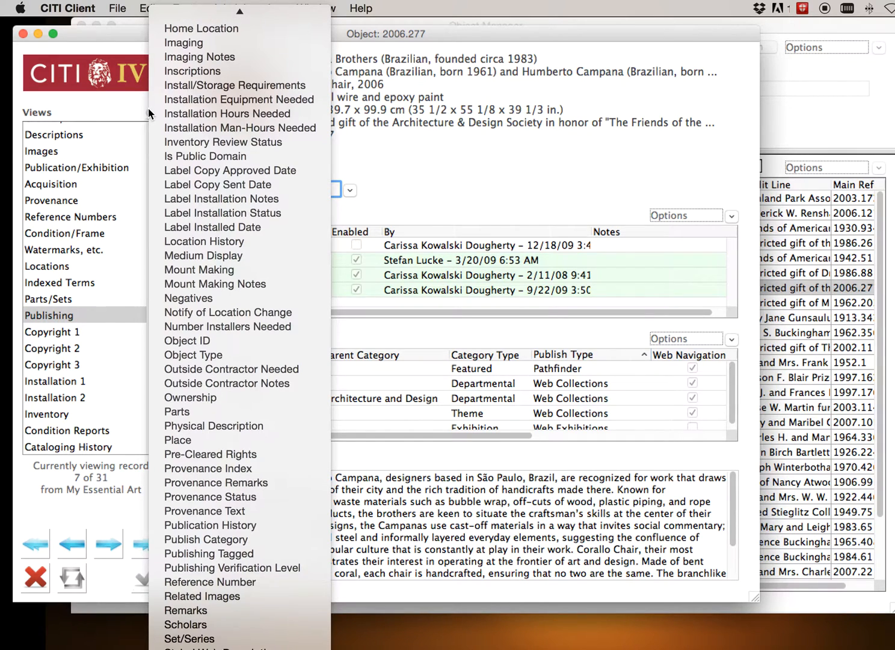
pyautogui.click(148, 109)
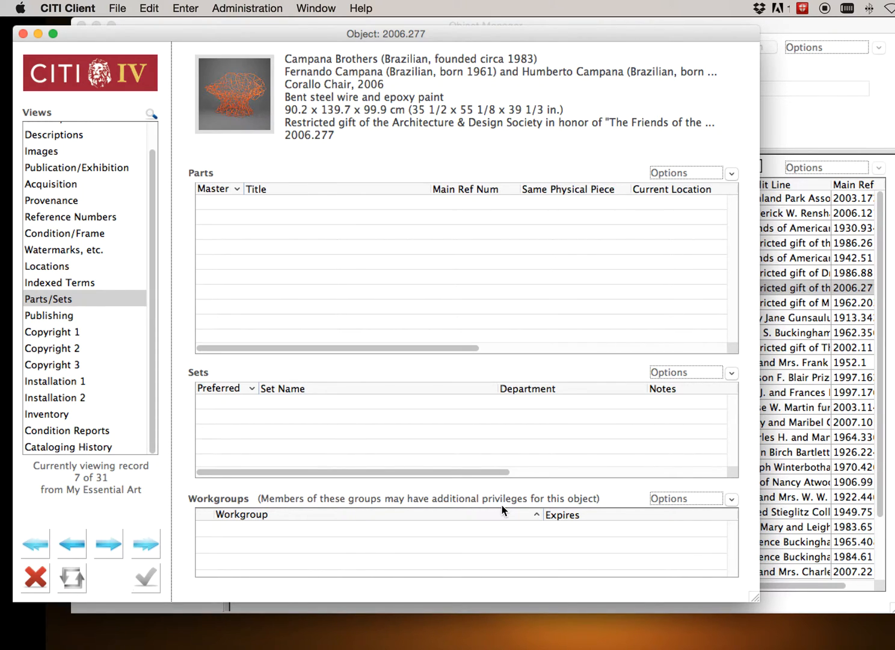
# Add the CITI Developers workgroup to the Corallo Chair record's Workgroups section, and close the record without saving
pyautogui.click(733, 503)
pyautogui.click(746, 500)
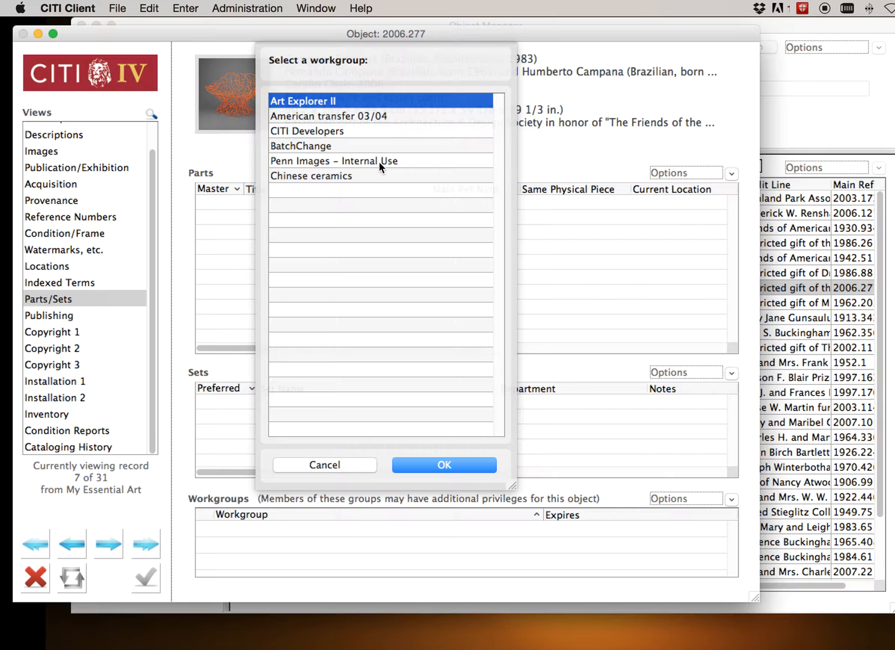
pyautogui.doubleClick(311, 133)
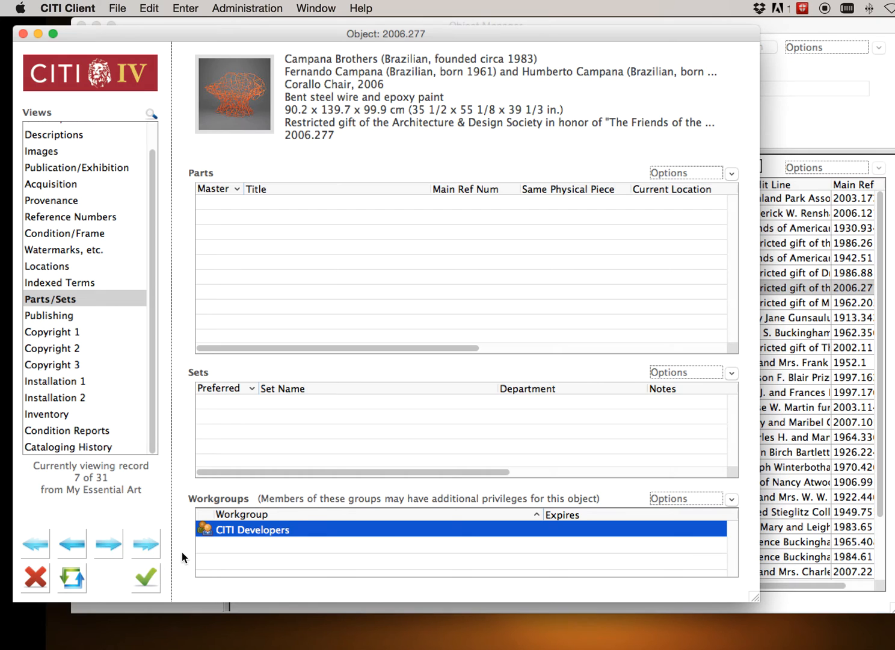
pyautogui.click(36, 577)
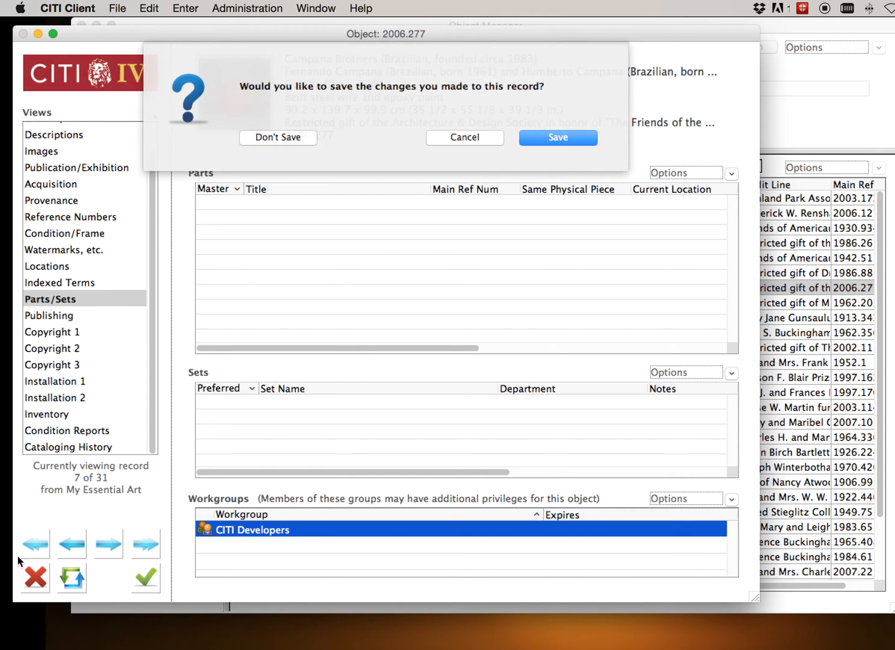
pyautogui.click(268, 137)
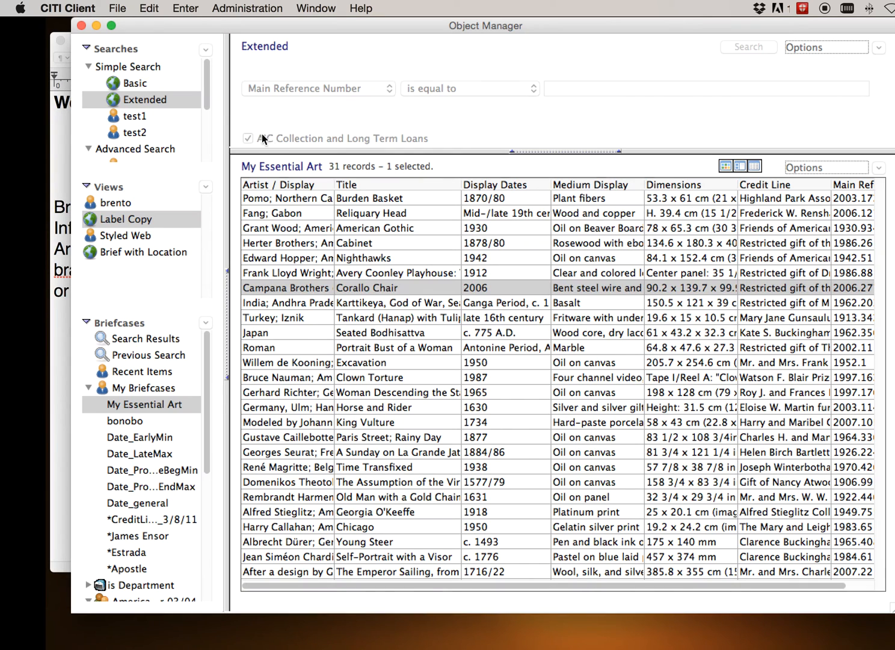
# Open image record E10499 from the Recent Items briefcase of the Image Manager
pyautogui.click(118, 9)
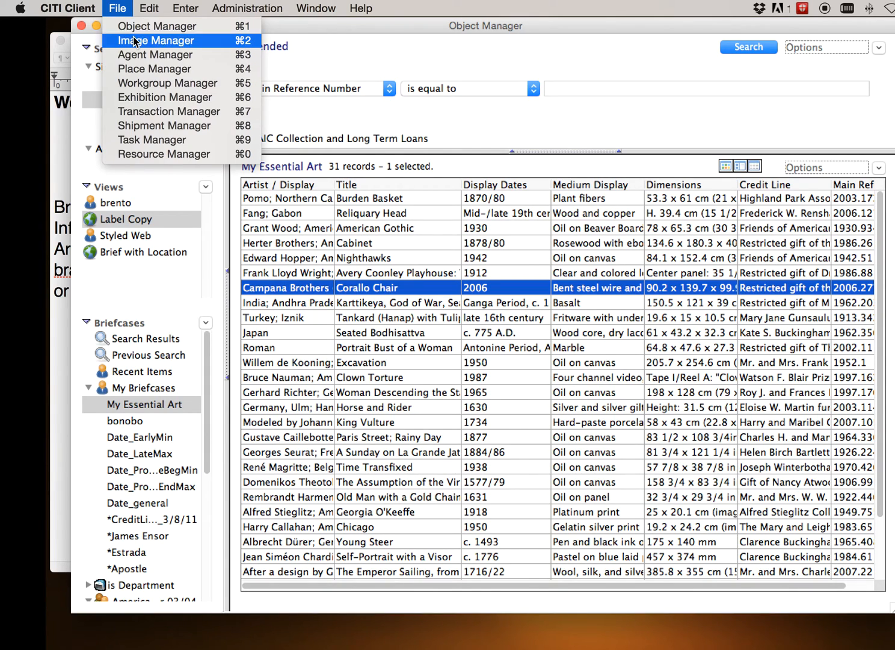
pyautogui.click(134, 41)
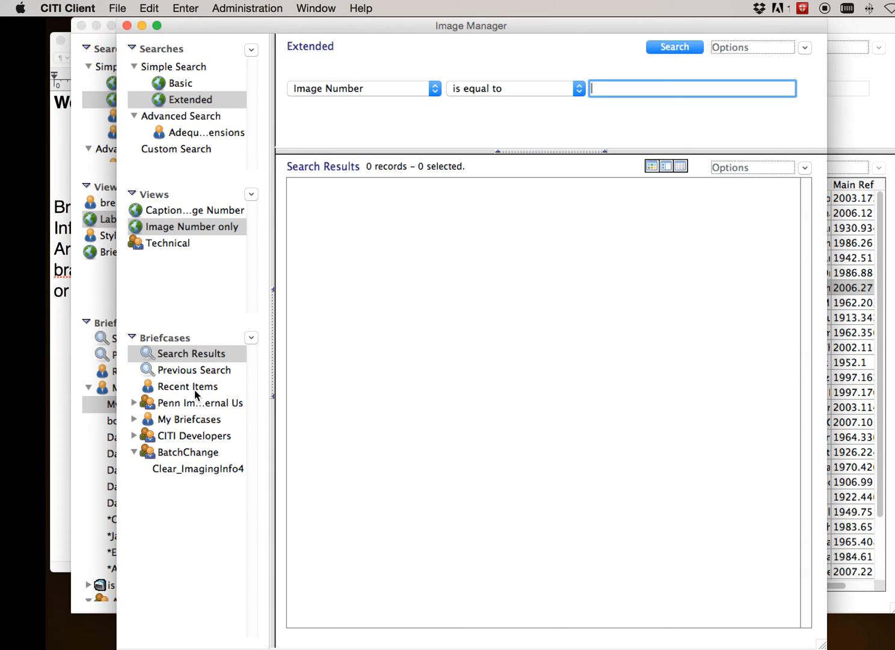
pyautogui.click(185, 387)
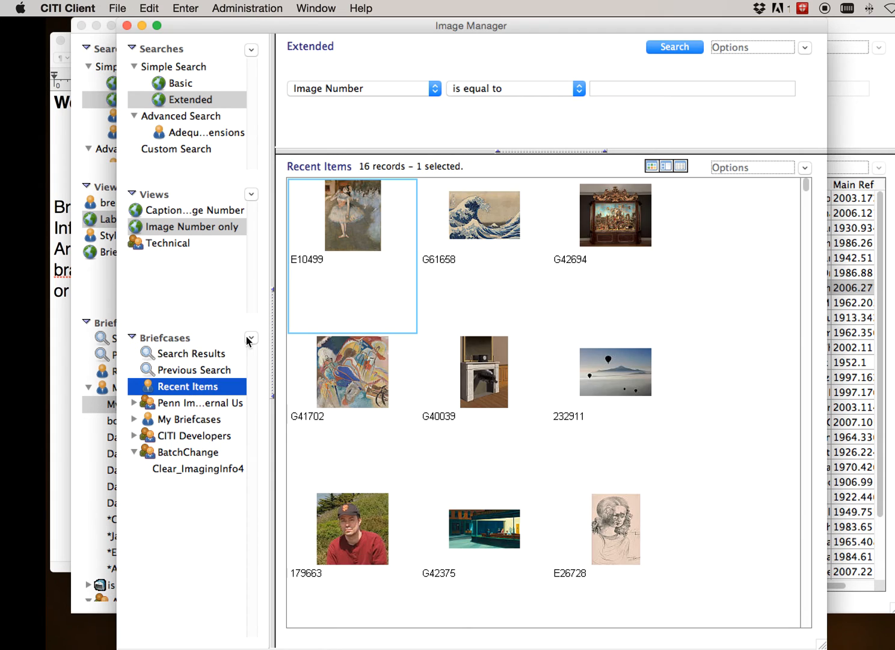
pyautogui.doubleClick(345, 243)
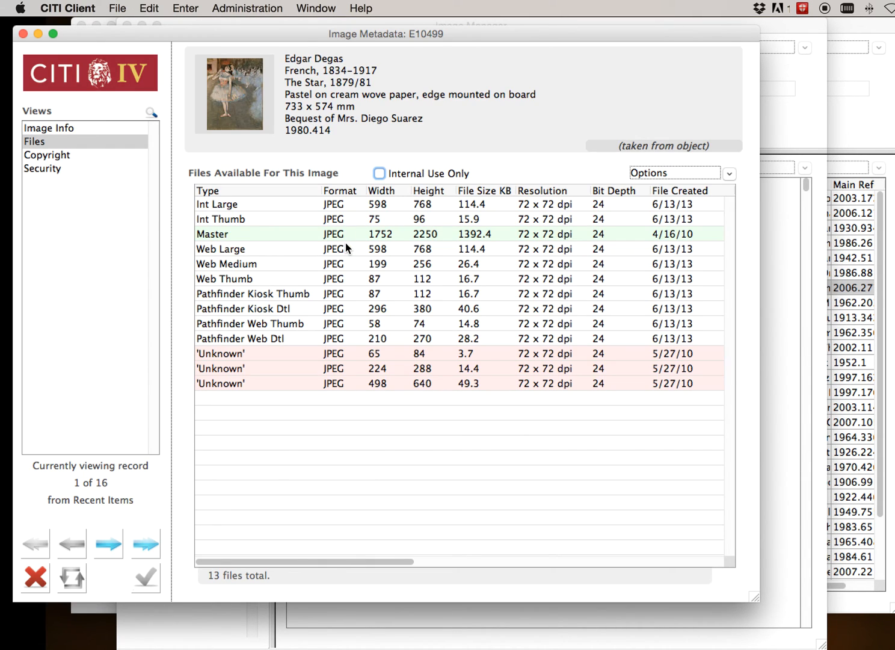
# Show the image's Security view and examine the departments available under Department Restricted To, without choosing one
pyautogui.click(51, 168)
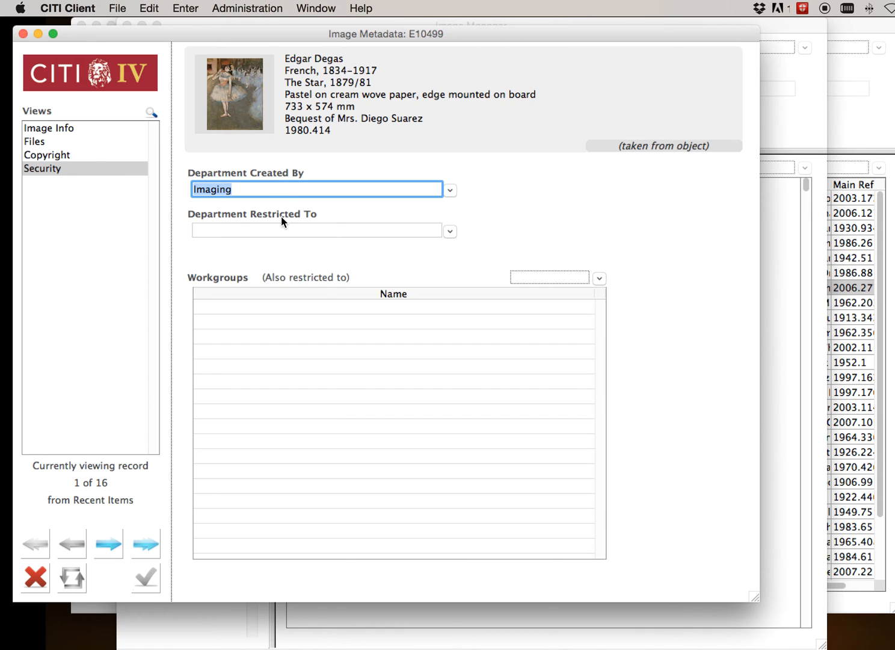
pyautogui.click(450, 233)
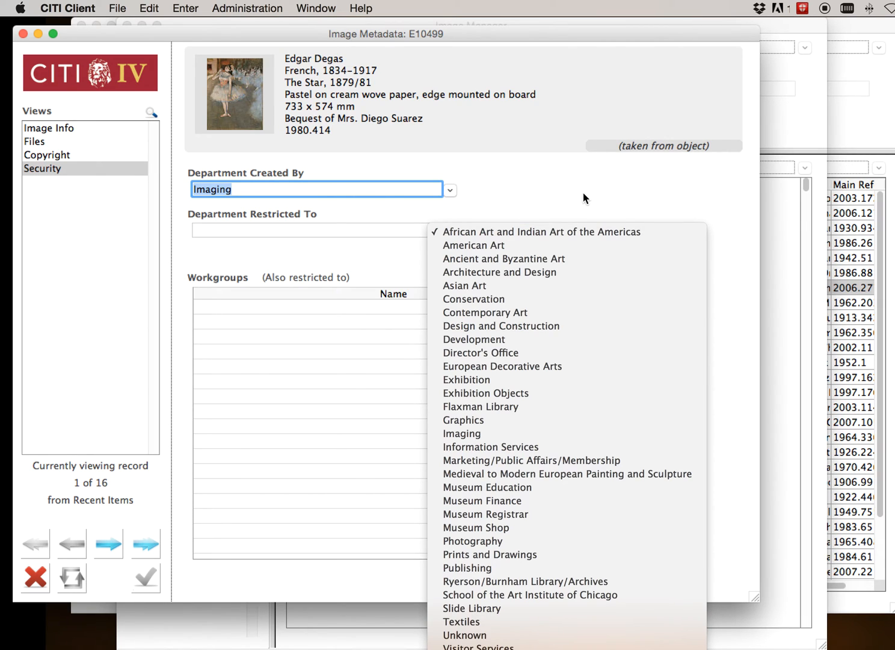
pyautogui.click(559, 210)
# Add the 120 mm Lens Up workgroup from the Workgroup Manager to the image's restricted workgroups, and close the record without saving
pyautogui.click(600, 280)
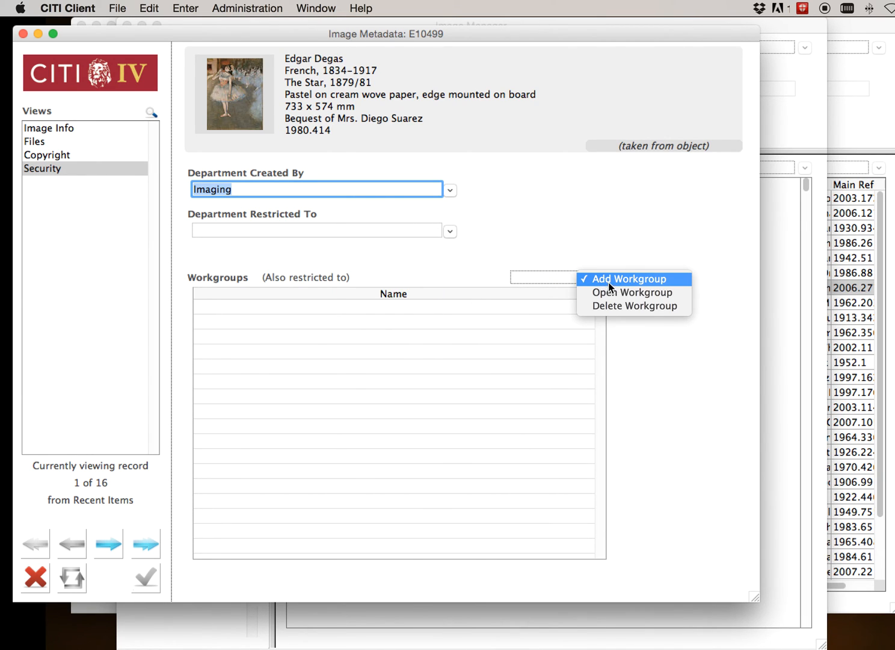
pyautogui.click(612, 282)
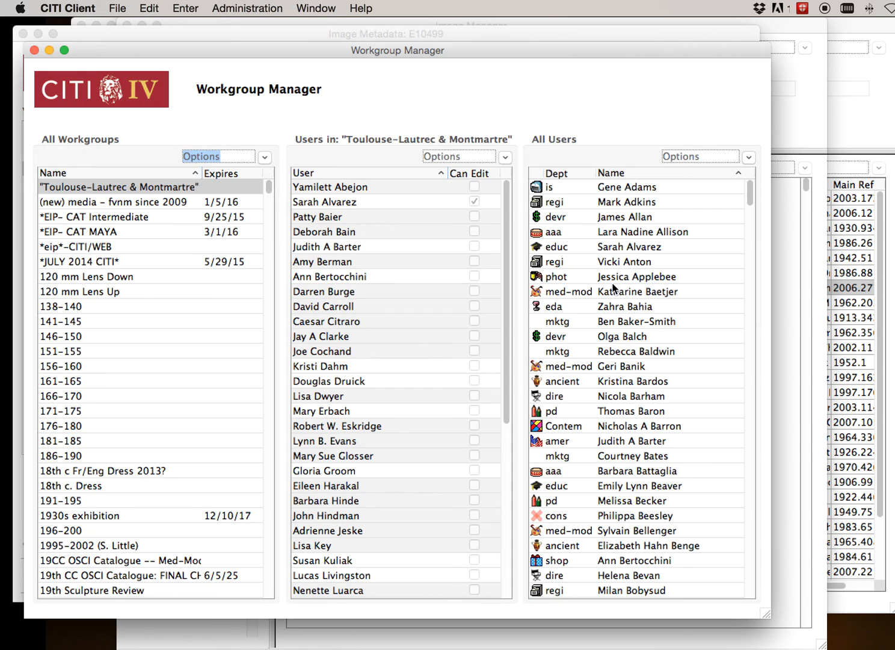
pyautogui.moveTo(179, 48); pyautogui.dragTo(614, 65)
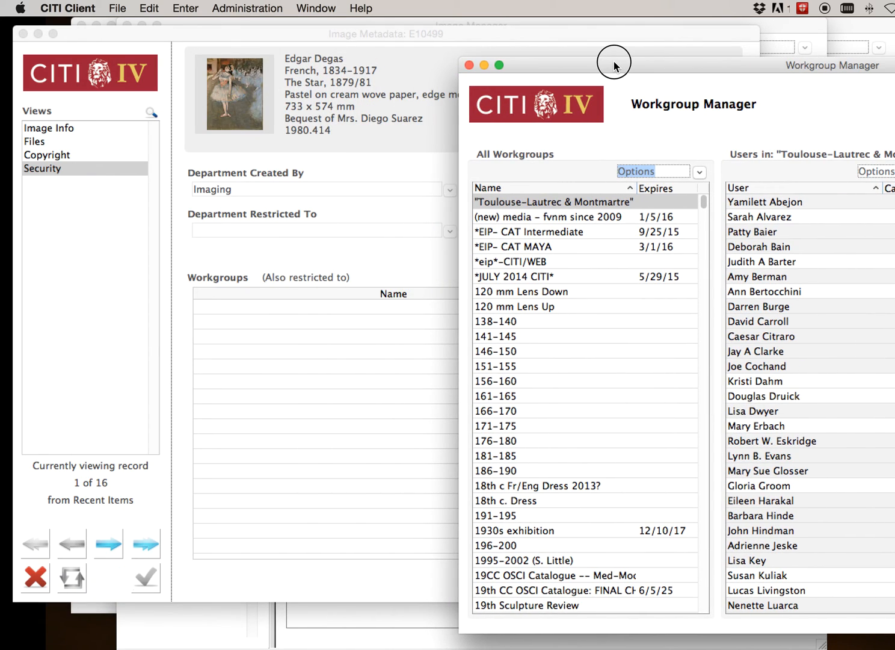
pyautogui.click(540, 277)
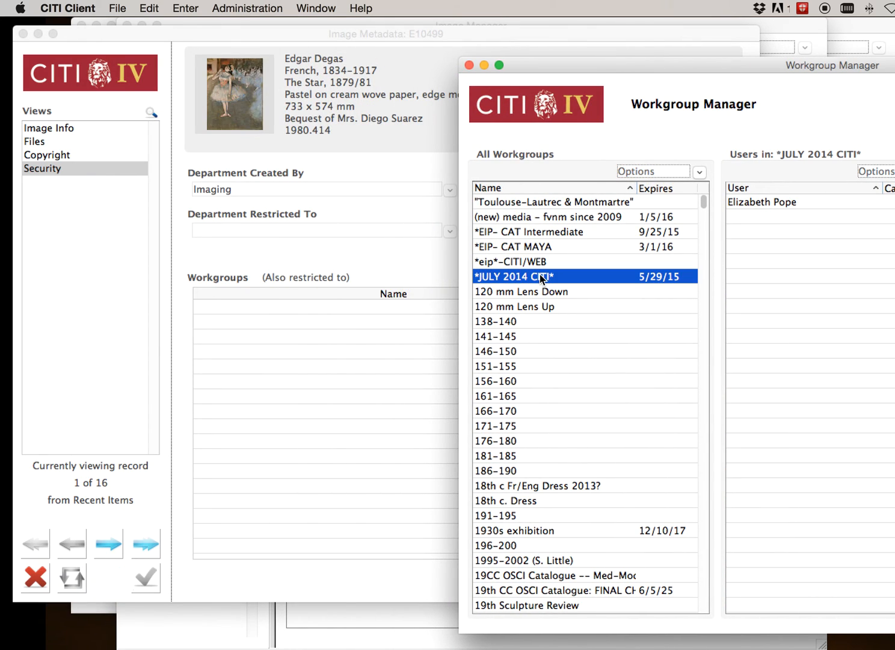
pyautogui.click(508, 310)
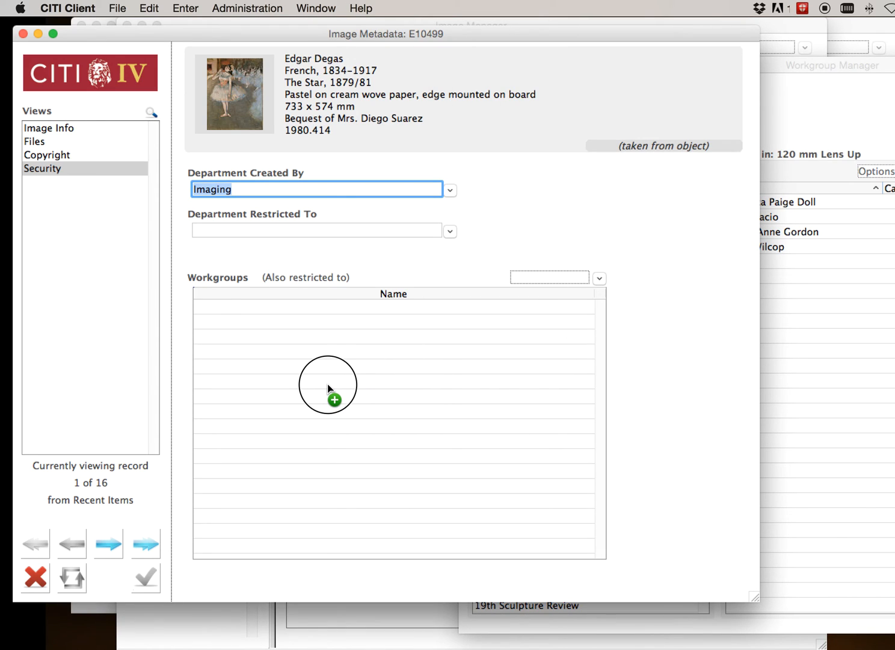
pyautogui.moveTo(328, 385); pyautogui.dragTo(329, 388)
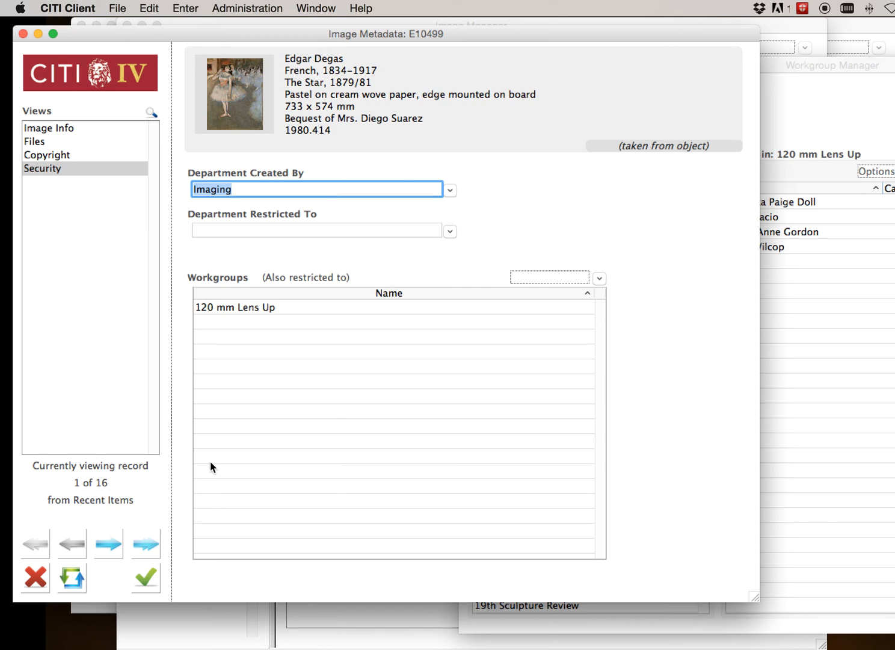
pyautogui.click(36, 580)
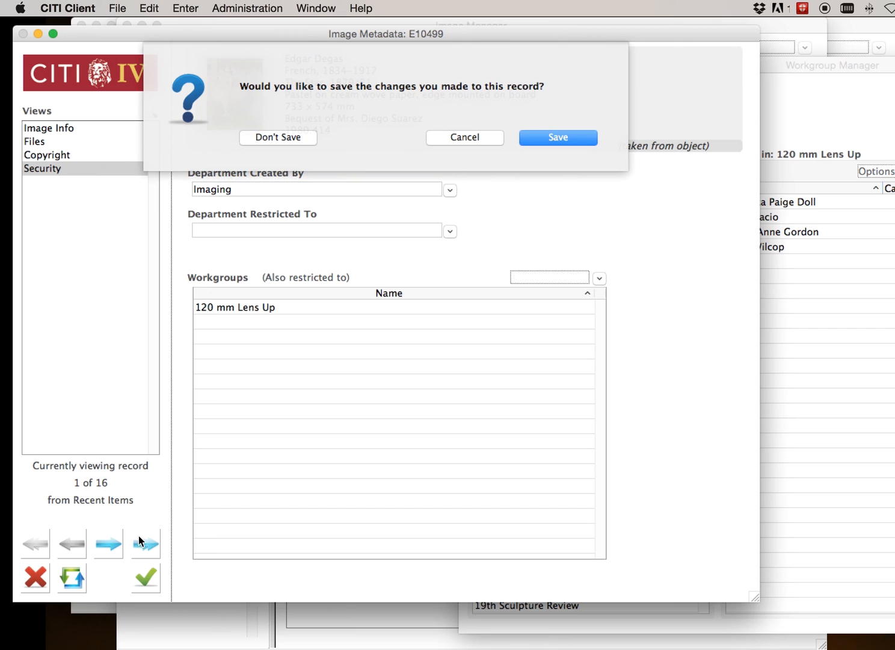
pyautogui.click(259, 136)
# Close the Workgroup Manager, Image Manager and Object Manager windows so the video splash document is in view
pyautogui.press('super+Tab')
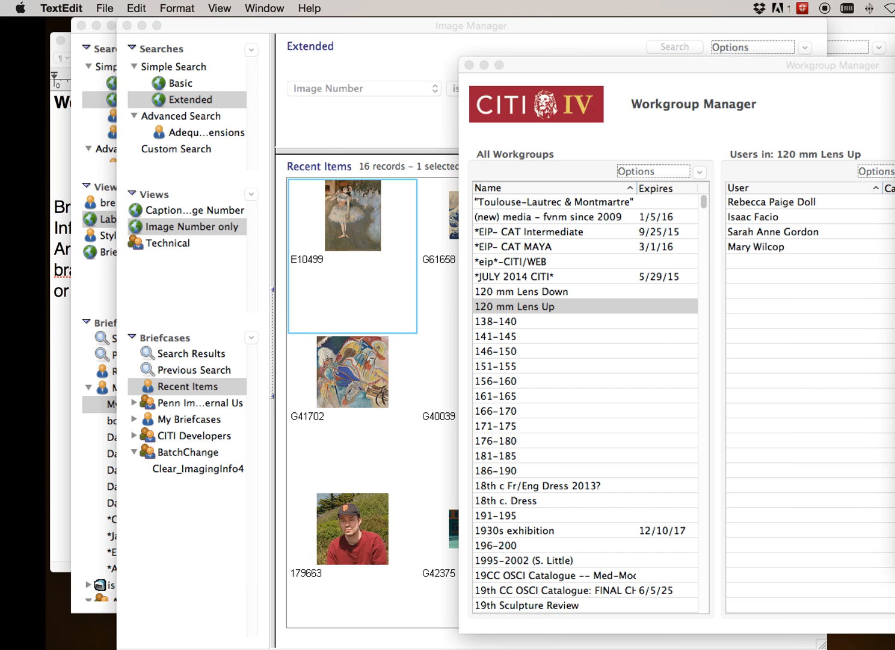
pyautogui.moveTo(549, 69); pyautogui.dragTo(193, 68)
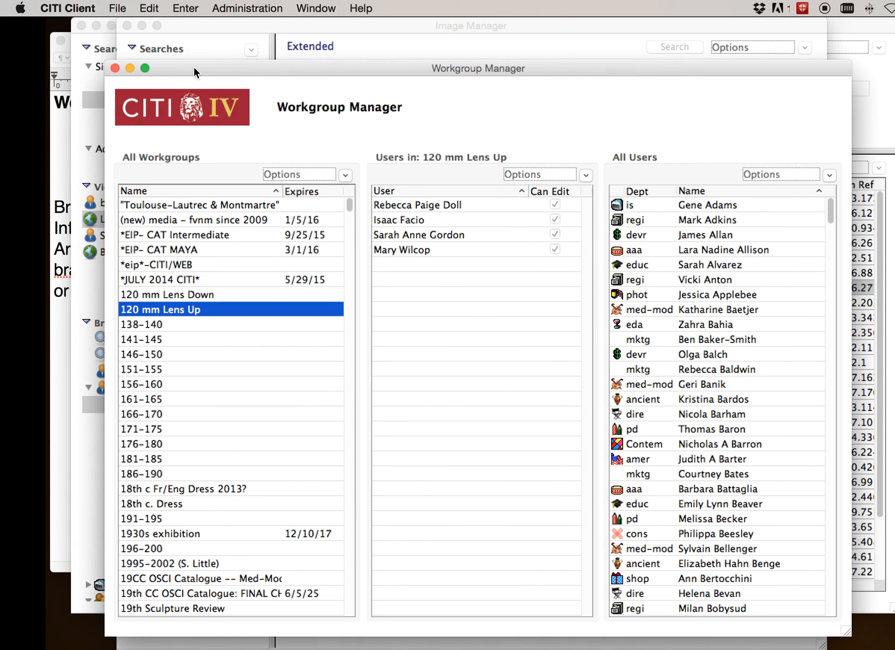
pyautogui.press('super+w')
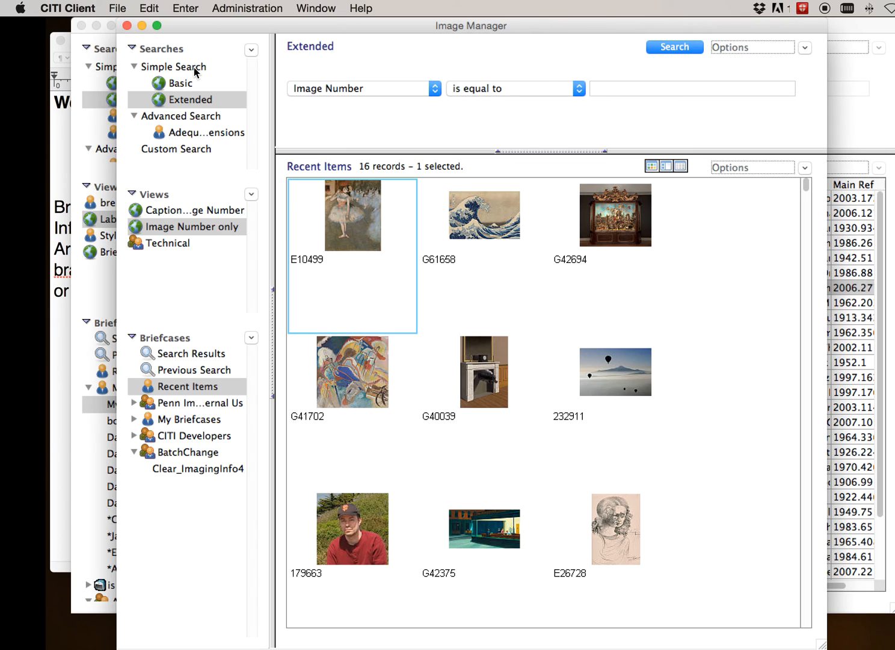
pyautogui.press('super+w')
pyautogui.press('super+w')
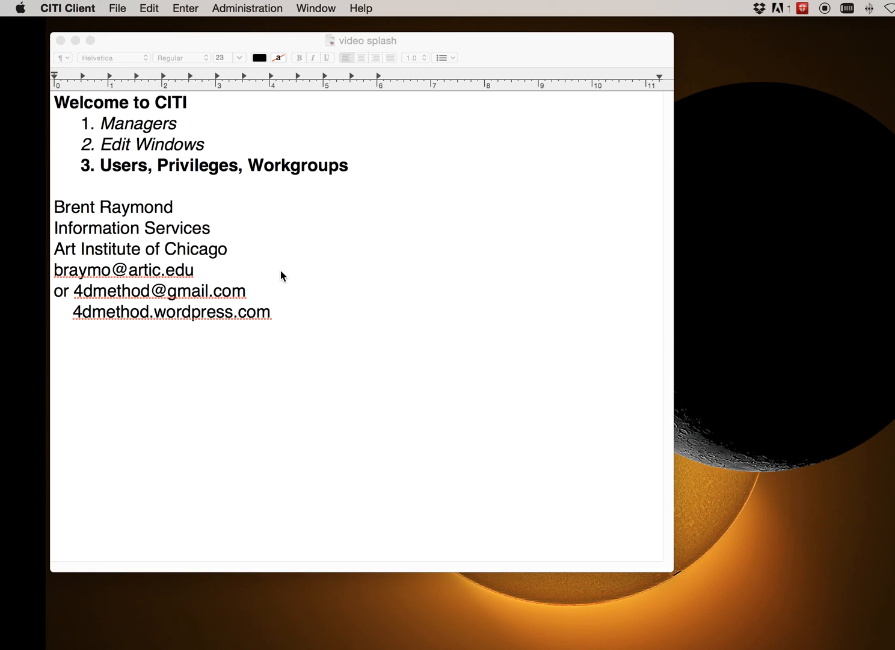
# Switch to the TextEdit video splash document and highlight the two contact e-mail address lines
pyautogui.moveTo(211, 275); pyautogui.dragTo(275, 294)
pyautogui.click(275, 296)
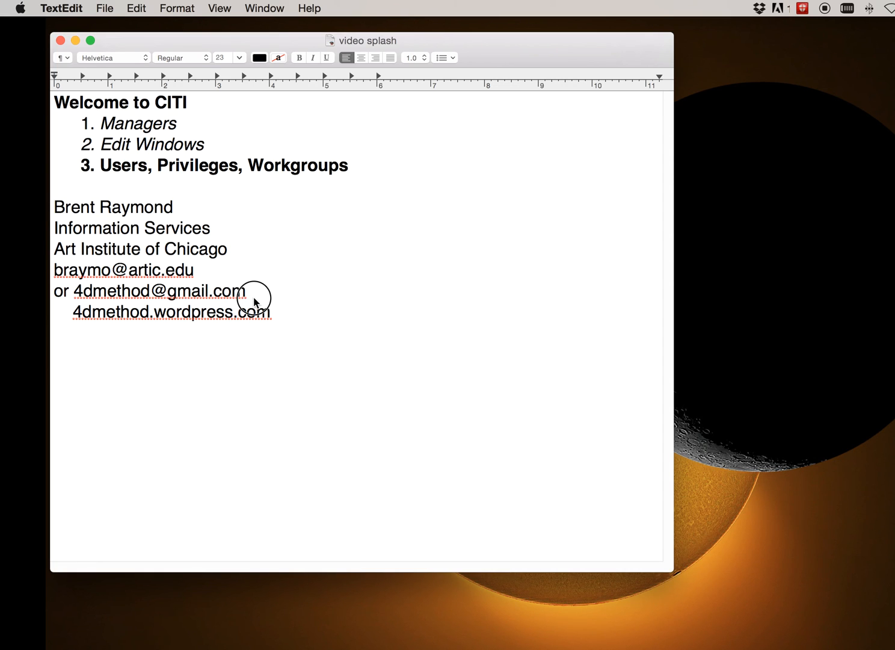
pyautogui.moveTo(264, 293); pyautogui.dragTo(16, 260)
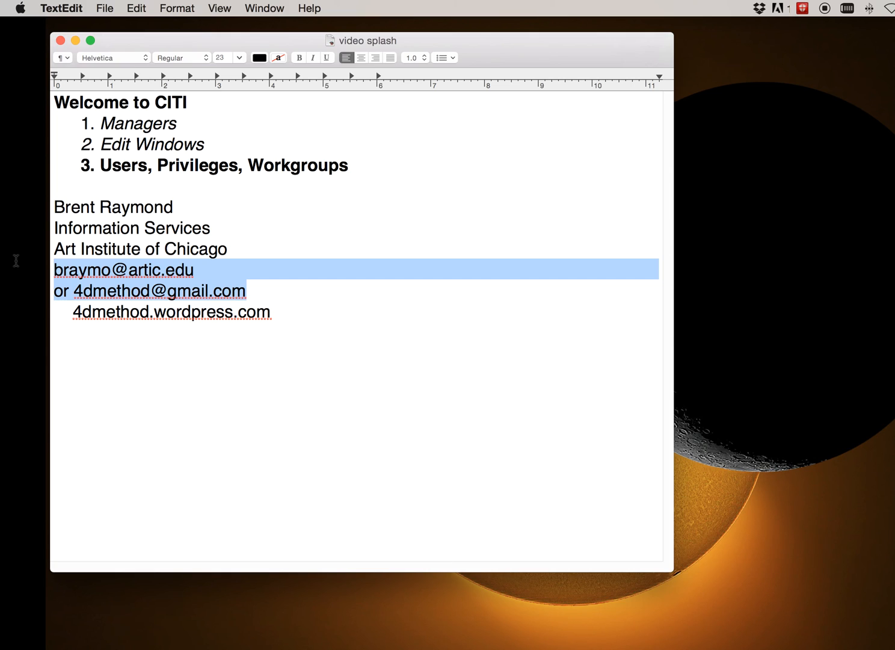